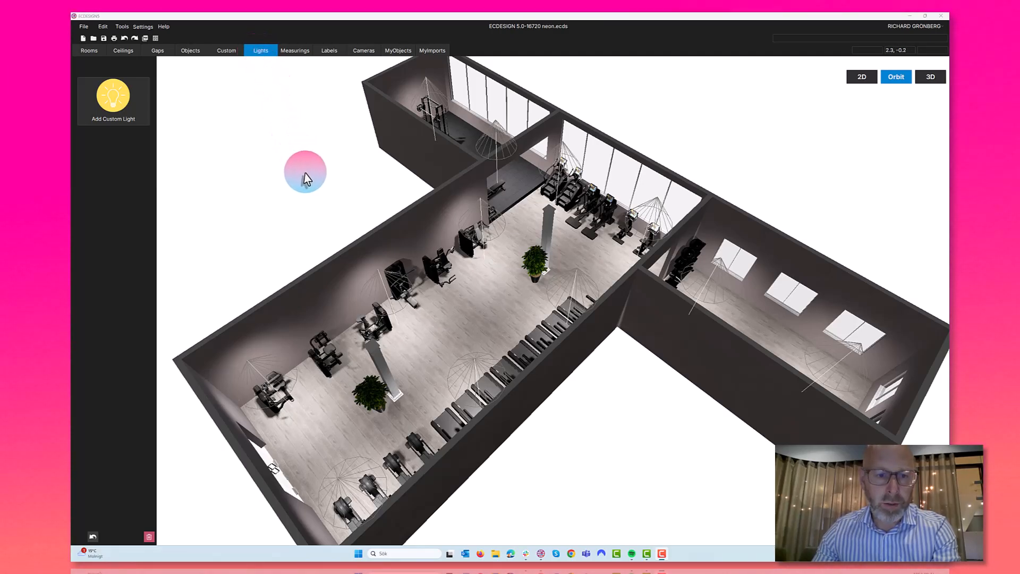
Examine the layout of the gym's ceiling lights in the 2D and Orbit views.
scroll(364, 332, "up", 5)
scroll(468, 341, "up", 3)
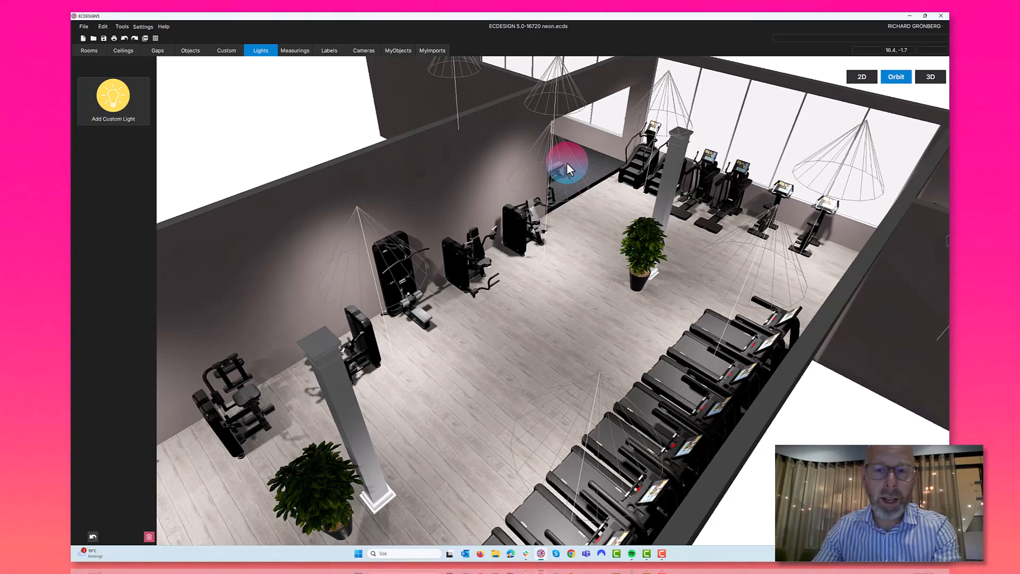
left_click(862, 76)
scroll(574, 267, "up", 5)
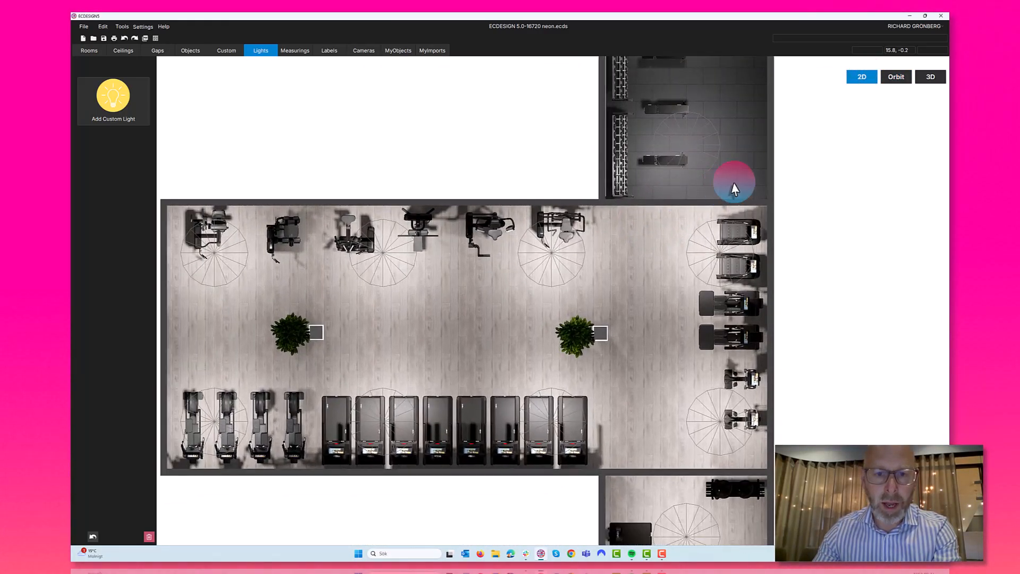
middle_click_drag(731, 182, 784, 152)
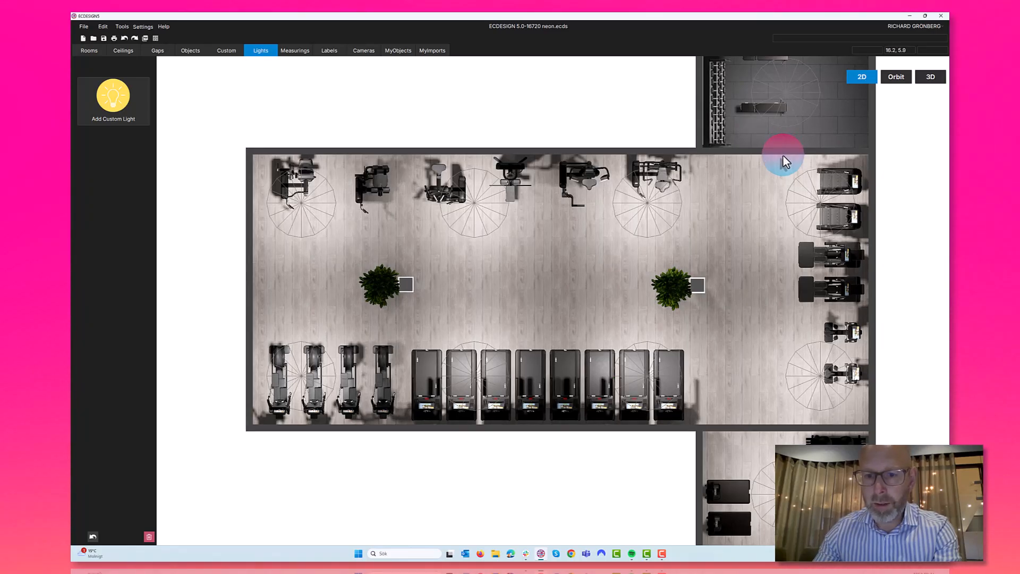
middle_click_drag(763, 215, 659, 373)
scroll(722, 183, "up", 2)
middle_click_drag(723, 183, 783, 225)
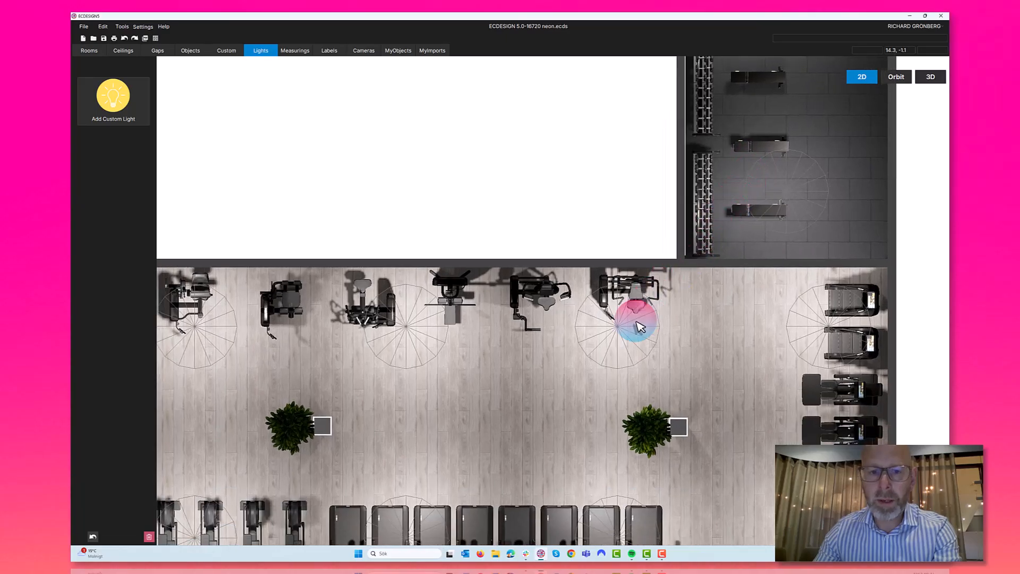
middle_click_drag(638, 324, 738, 175)
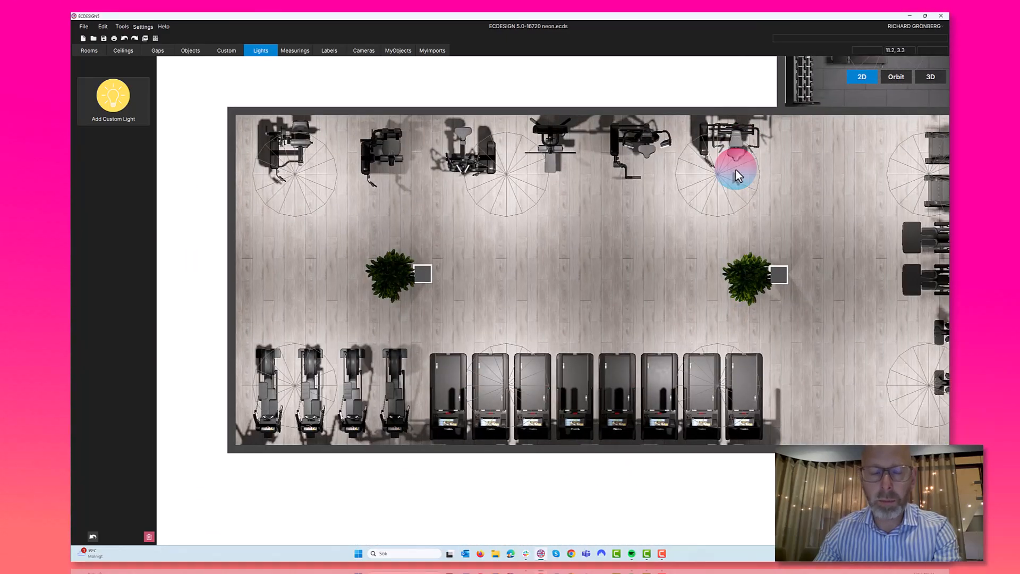
left_click(893, 79)
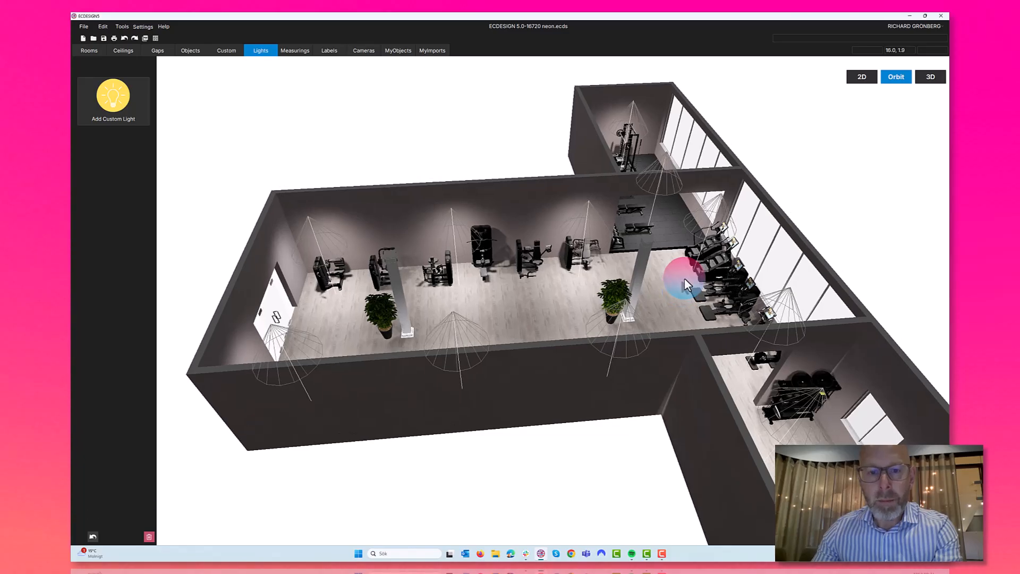
scroll(684, 278, "up", 5)
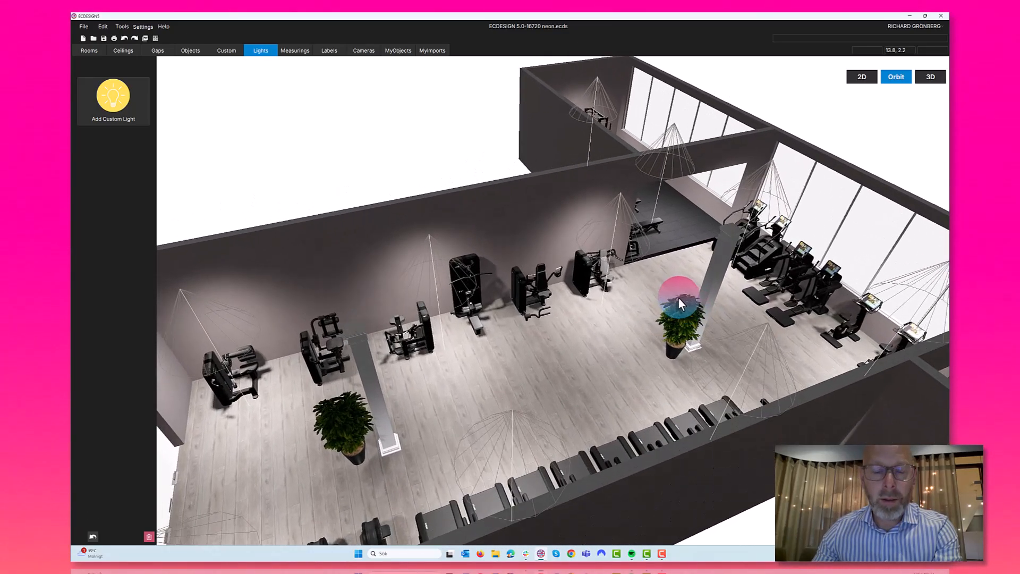
right_click_drag(678, 298, 681, 298)
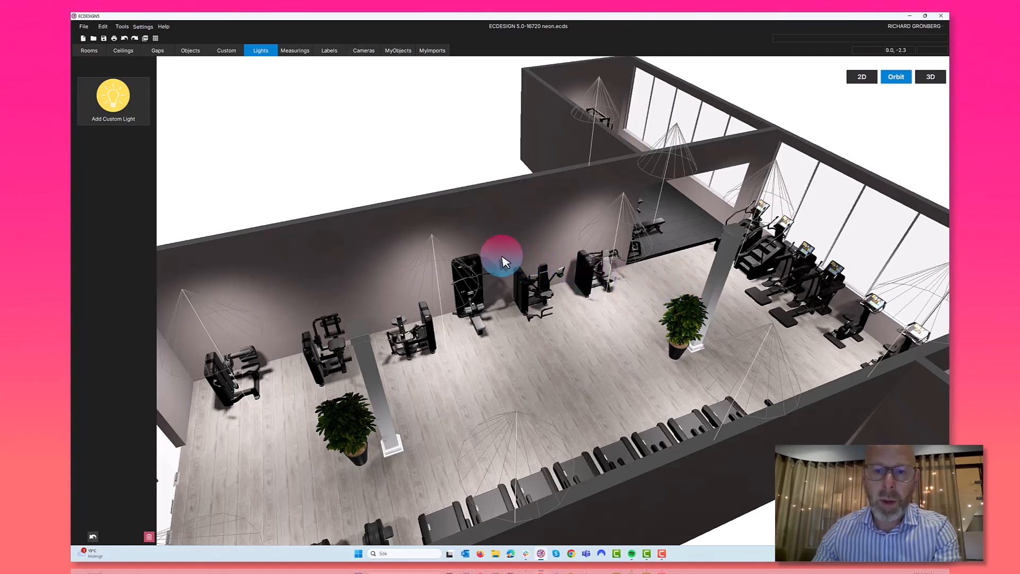
right_click_drag(501, 257, 513, 258)
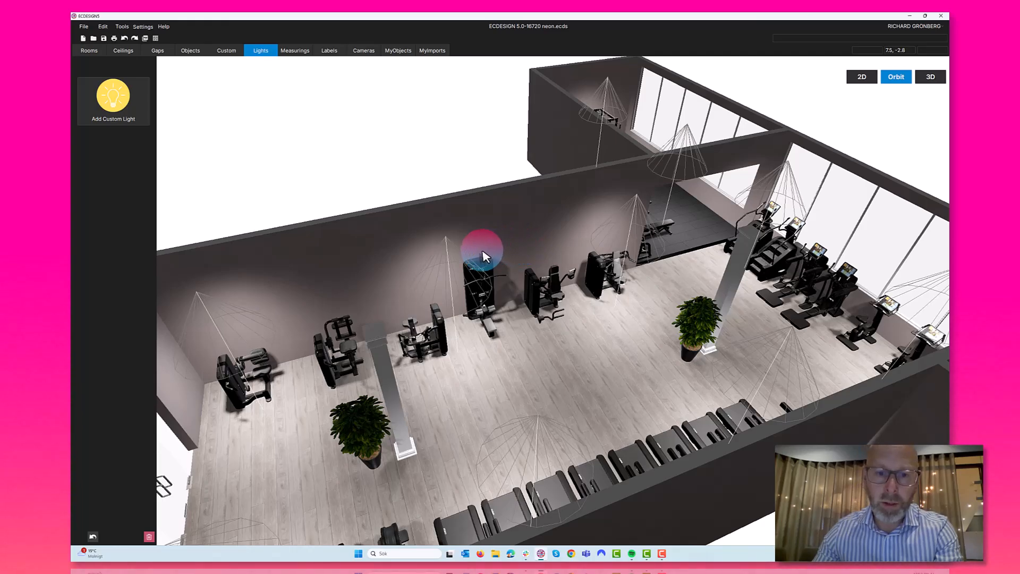
Select a ceiling light along the main room's back wall and unlock the ceiling lights.
left_click(449, 258)
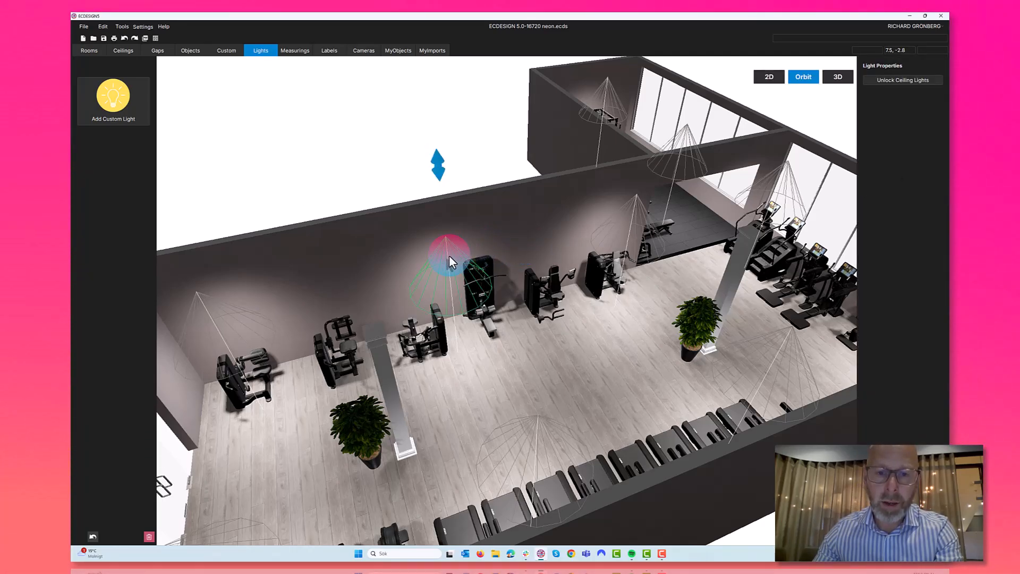
left_click(628, 232)
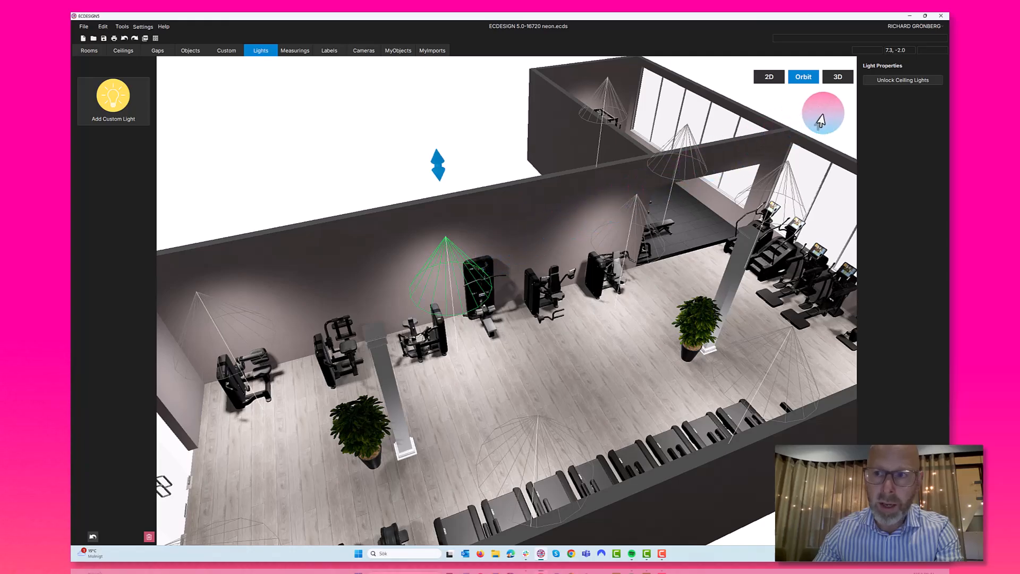
left_click(898, 81)
left_click(597, 201)
Move the middle back-wall light along the wall towards the tall pulldown machine.
left_click(444, 266)
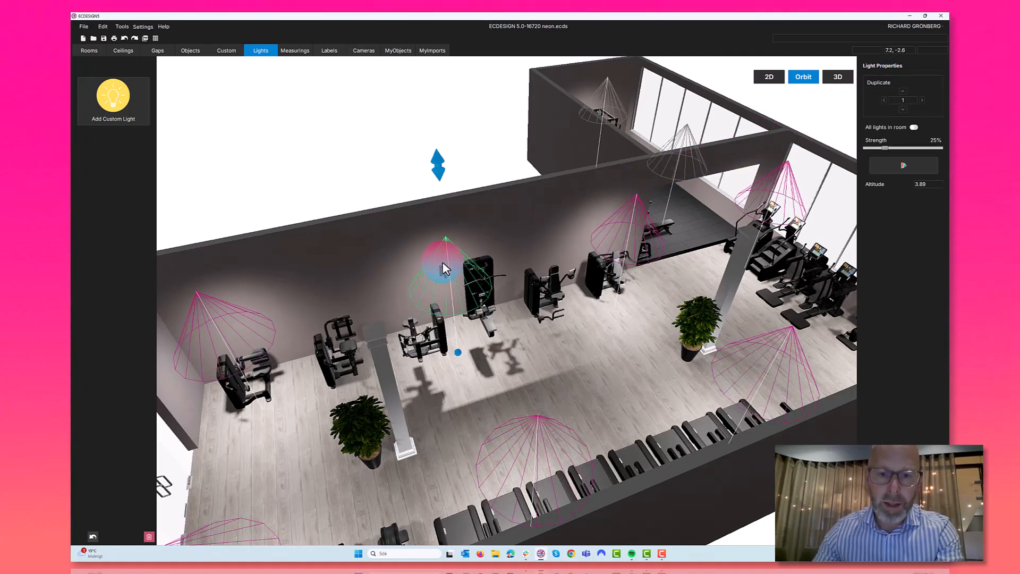
left_click_drag(445, 264, 554, 264)
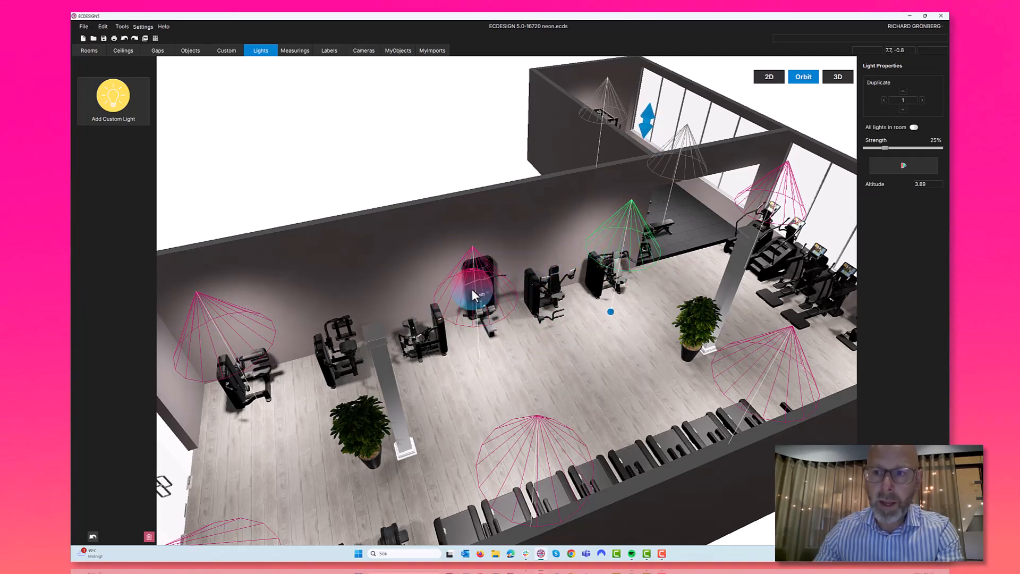
left_click_drag(472, 290, 568, 301)
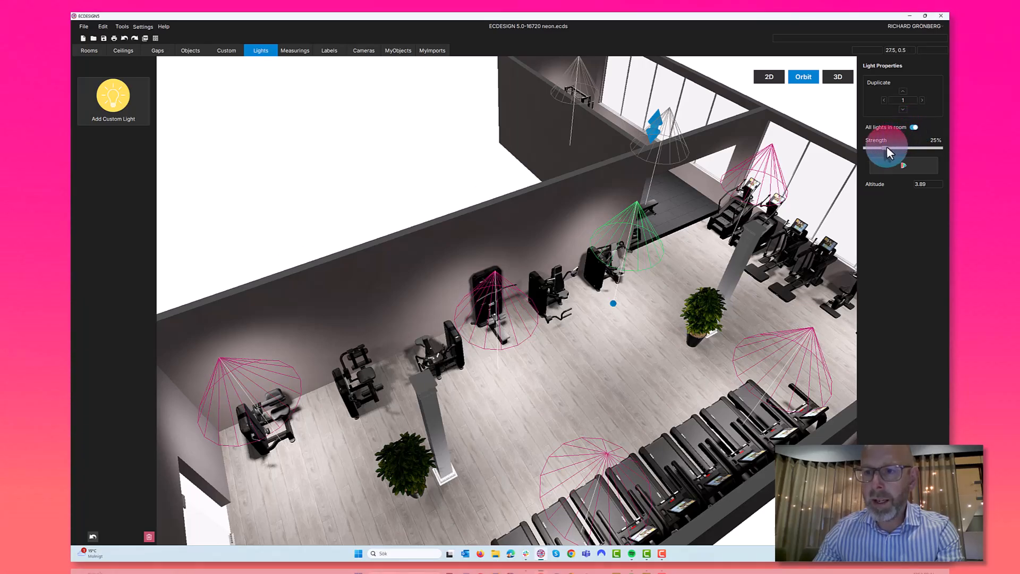
Try the purple colour #c25be4 on all lights in the room, undo it, and turn off All lights in room.
mouse_move(886, 148)
left_mouse_down()
mouse_move(918, 148)
mouse_move(871, 151)
mouse_move(913, 151)
mouse_move(885, 152)
left_mouse_up()
left_click(897, 167)
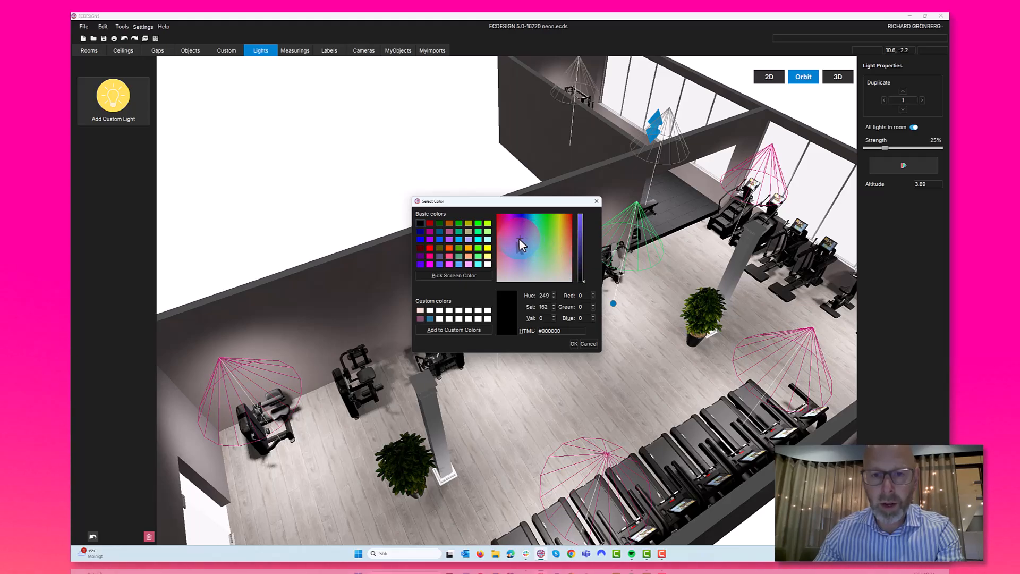
left_click(581, 222)
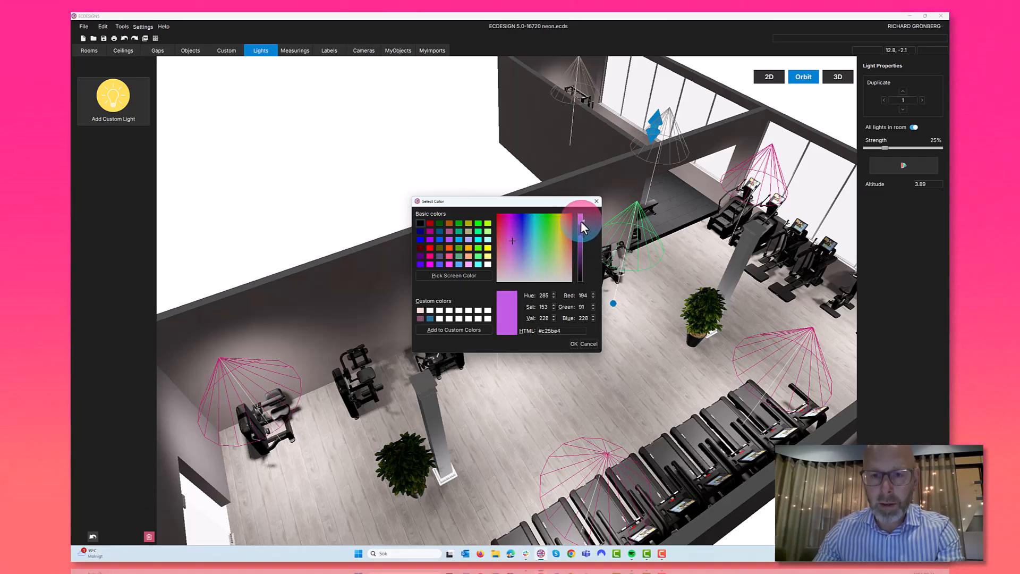
left_click(574, 344)
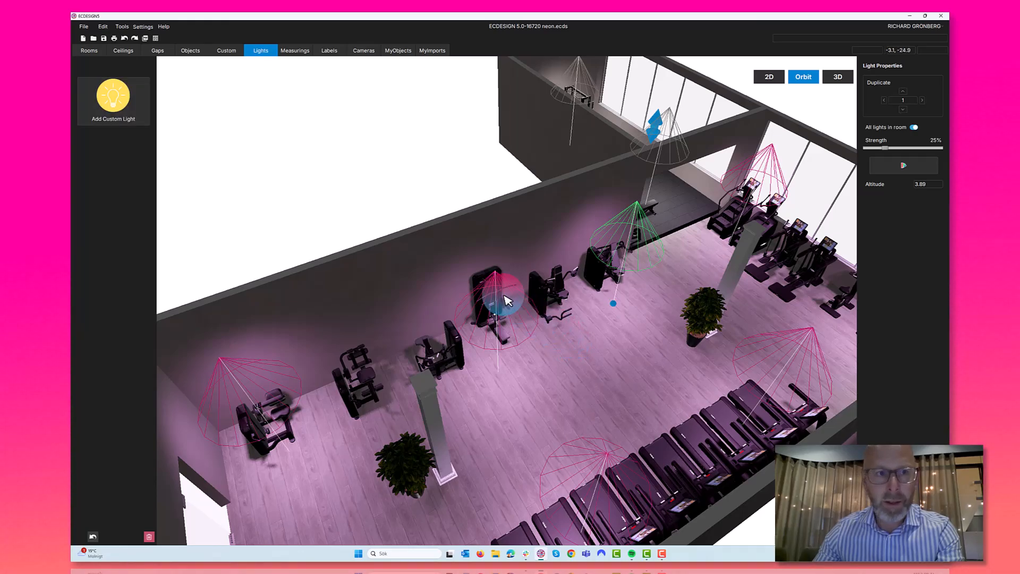
left_click(125, 38)
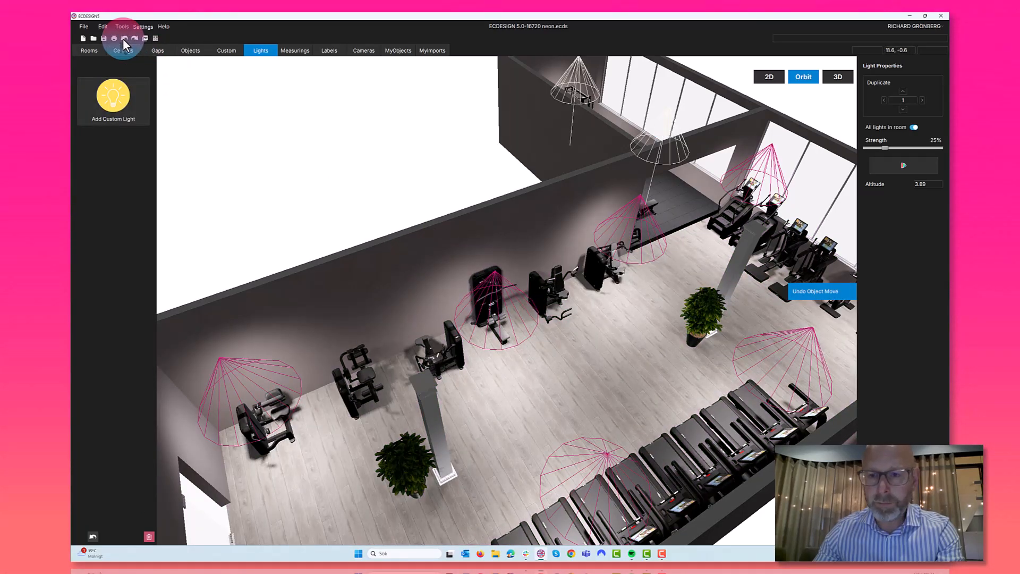
left_click(910, 129)
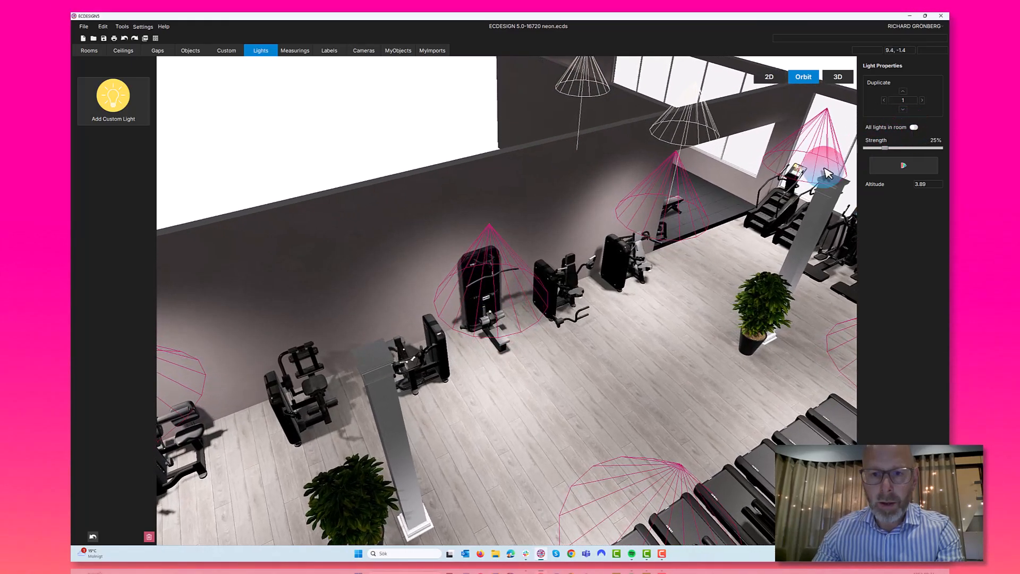
Re-aim the light near the tall pulldown machine towards its seat and adjust the light's height and position over the machine.
left_click_drag(615, 264, 476, 390)
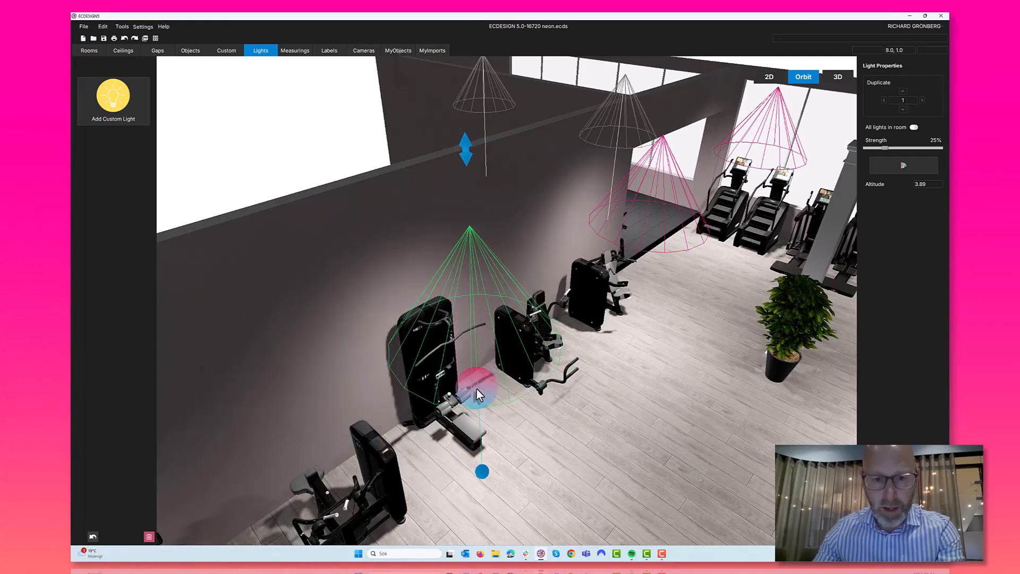
left_click_drag(482, 475, 460, 437)
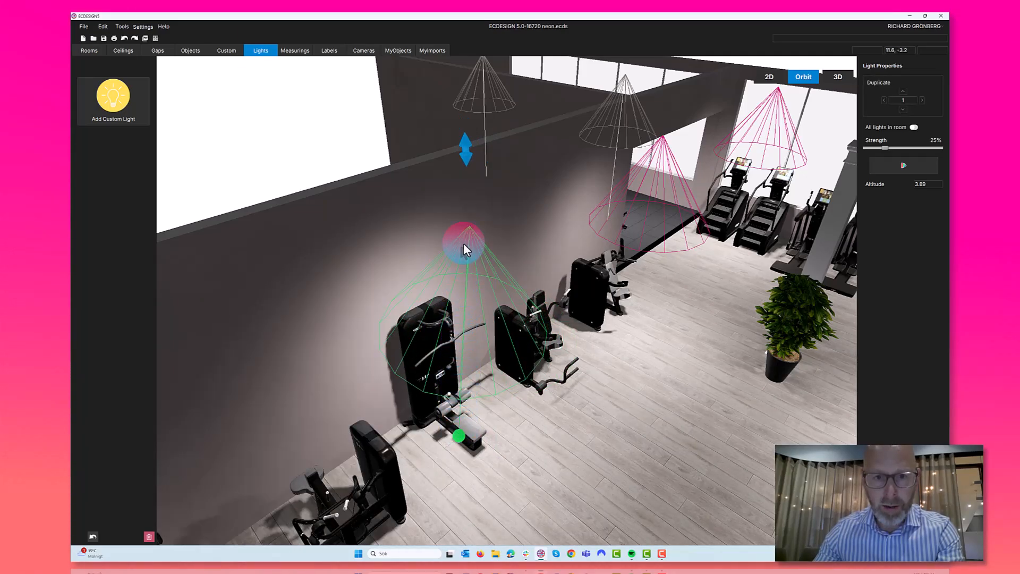
left_click_drag(465, 150, 474, 229)
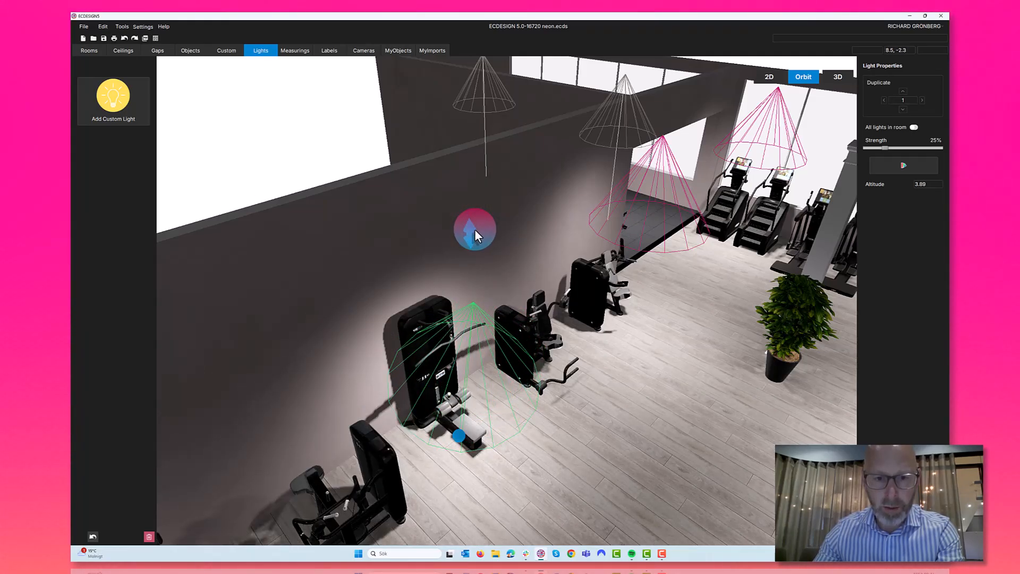
left_click_drag(470, 336, 476, 283)
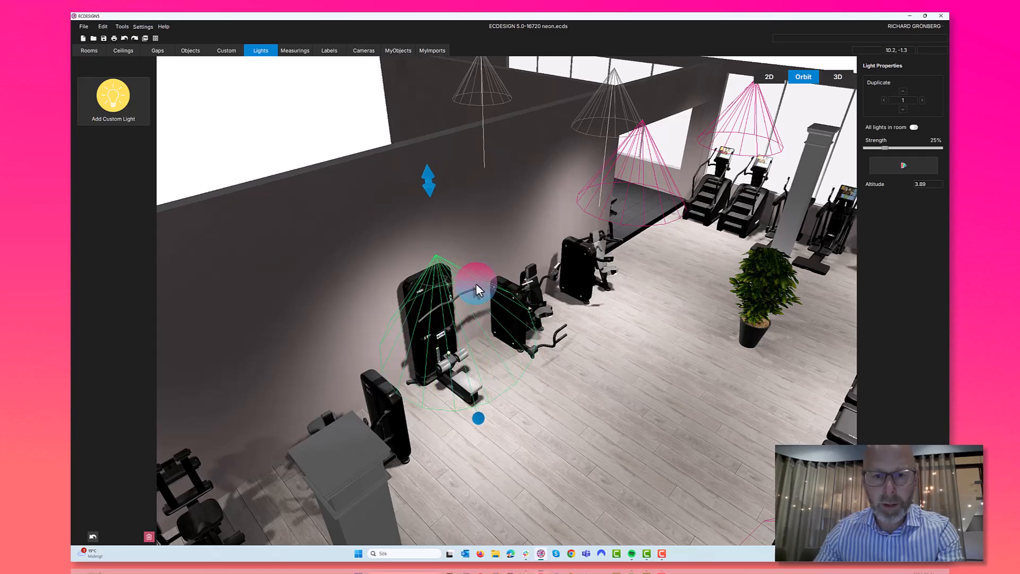
Add a custom light above the potted plant nearest the entrance door and lower it to just above the plant.
scroll(476, 282, "down", 3)
right_click_drag(534, 339, 594, 318)
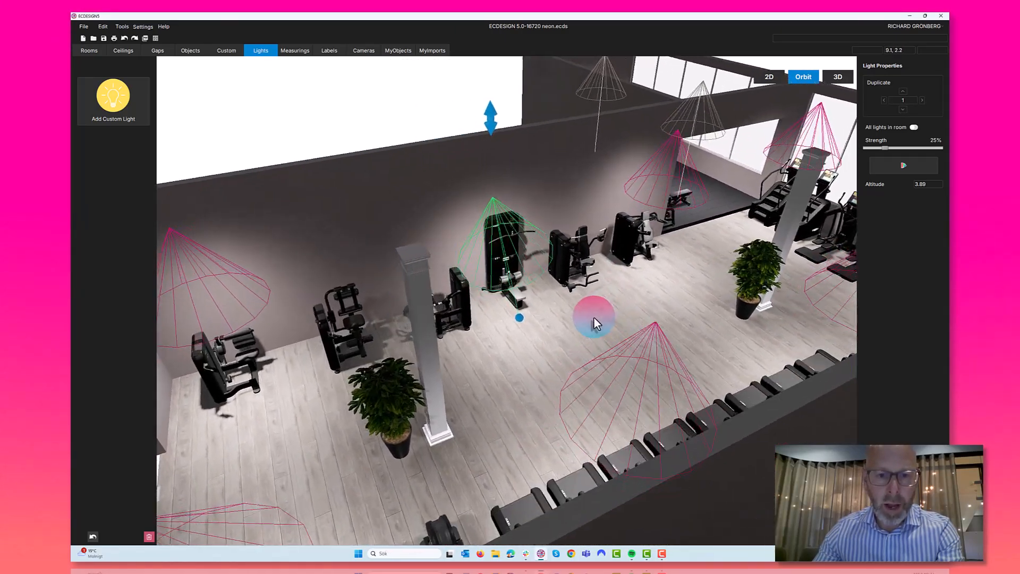
scroll(594, 318, "down", 3)
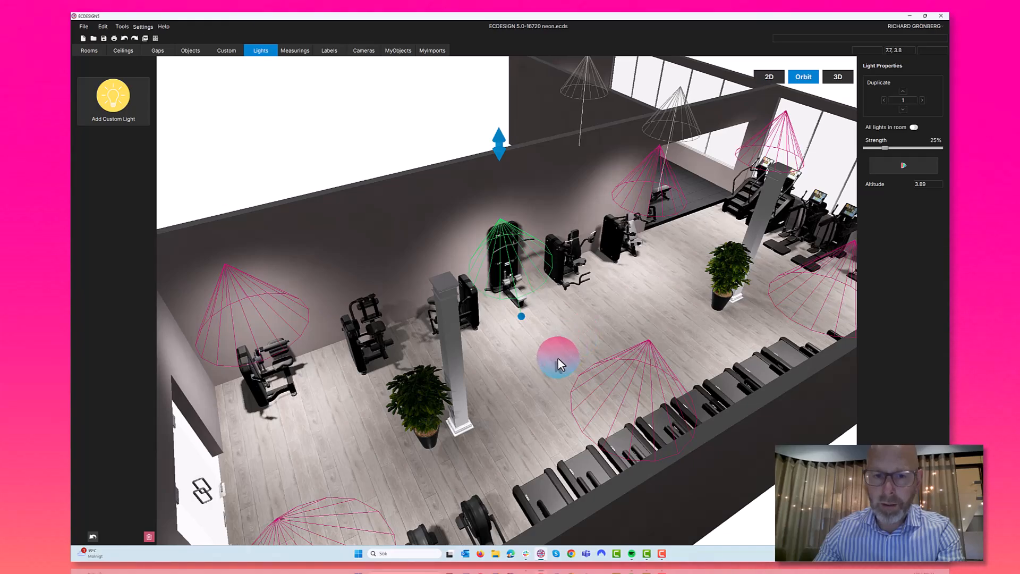
left_click(115, 99)
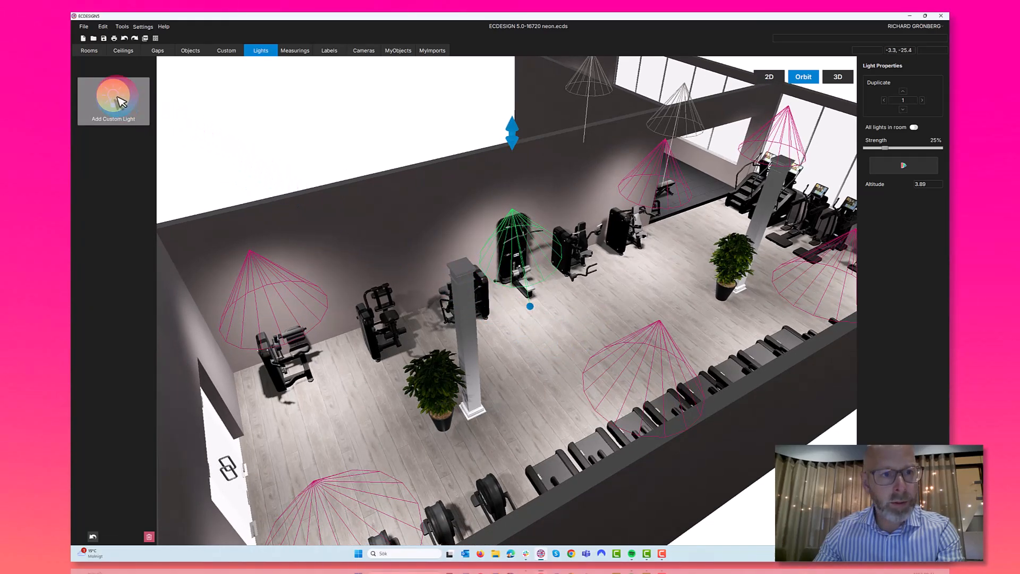
left_click_drag(118, 102, 442, 438)
scroll(442, 438, "up", 5)
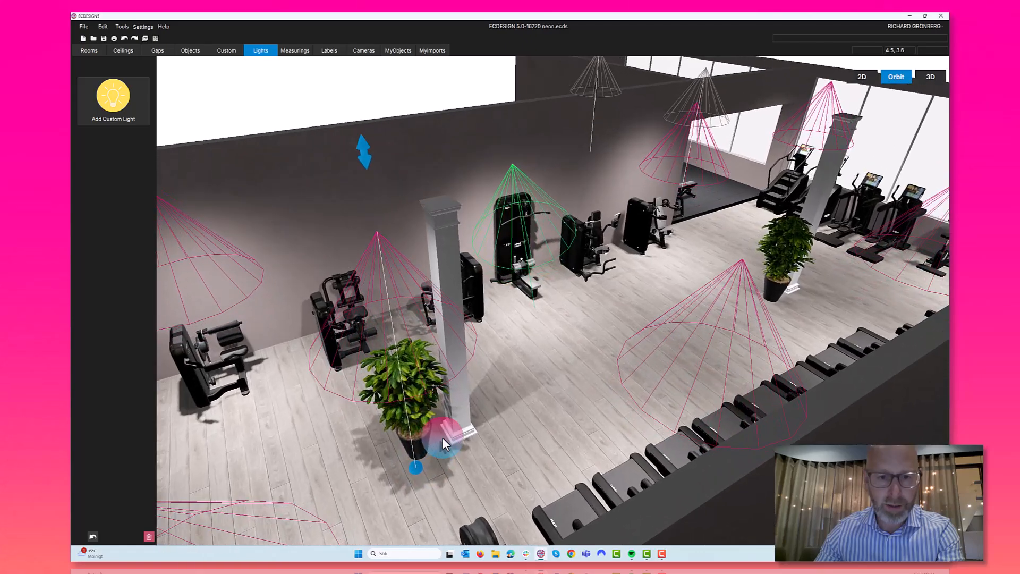
scroll(438, 405, "down", 5)
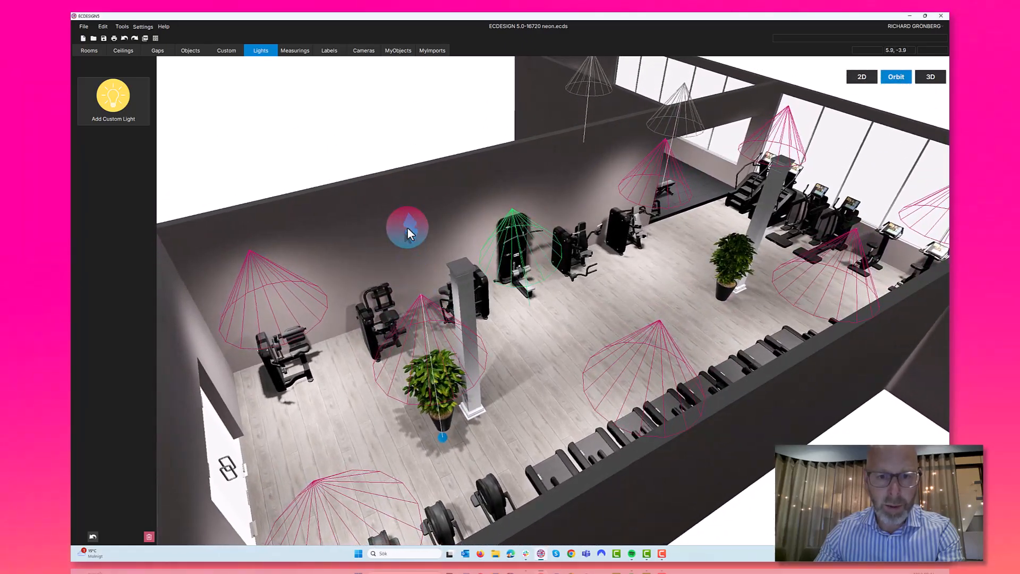
left_click_drag(421, 274, 423, 273)
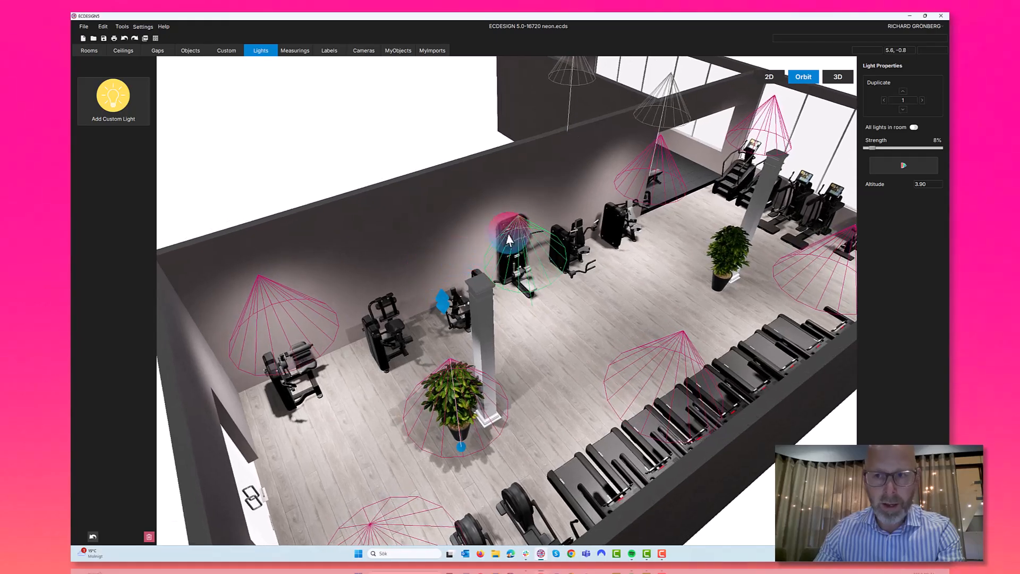
Walk through the gym in 3D to examine the lighting on the plant and back-wall machines, and return to the Orbit view.
left_click(838, 77)
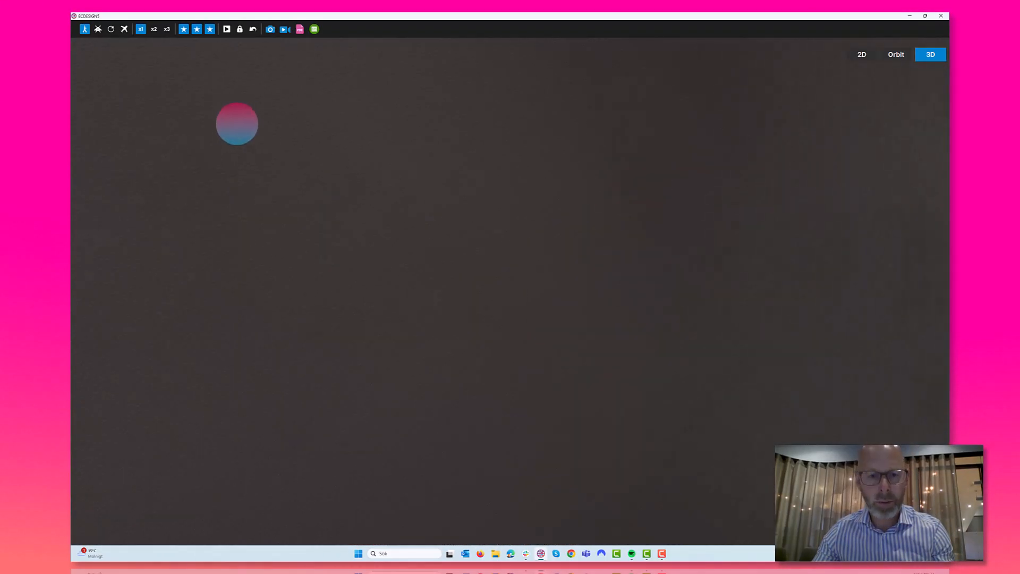
key("s")
key("w")
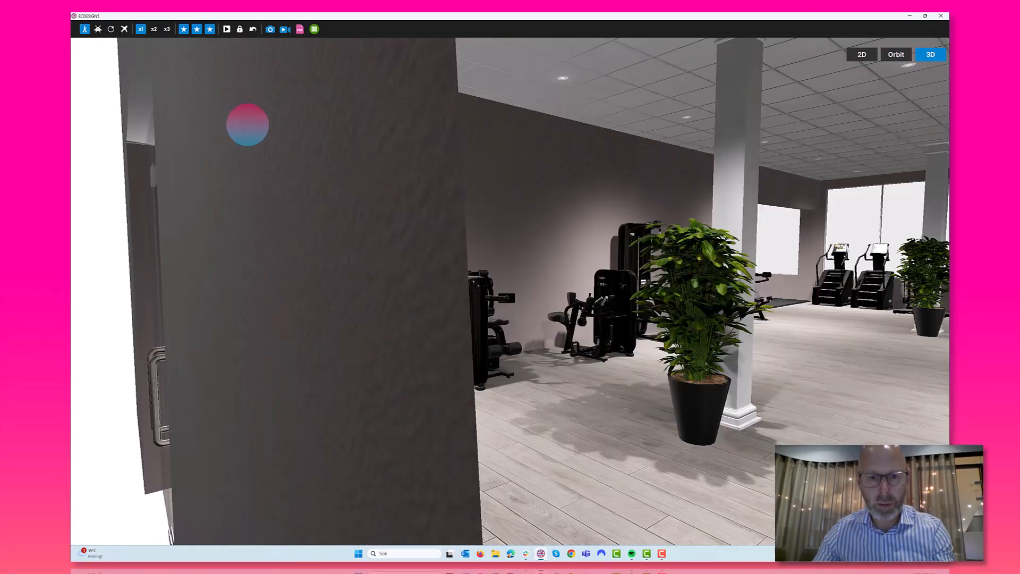
key("d")
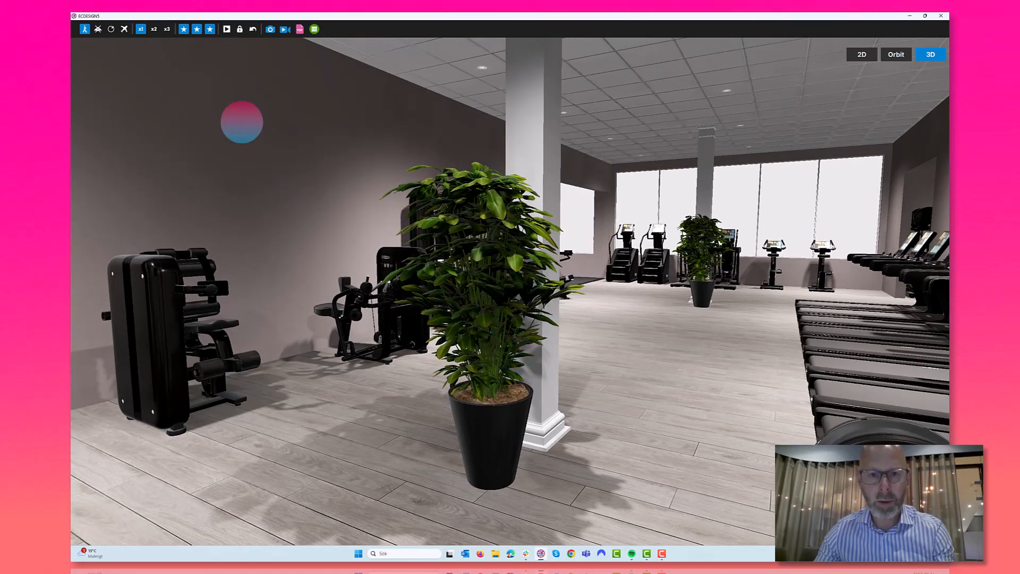
left_click_drag(241, 123, 243, 125)
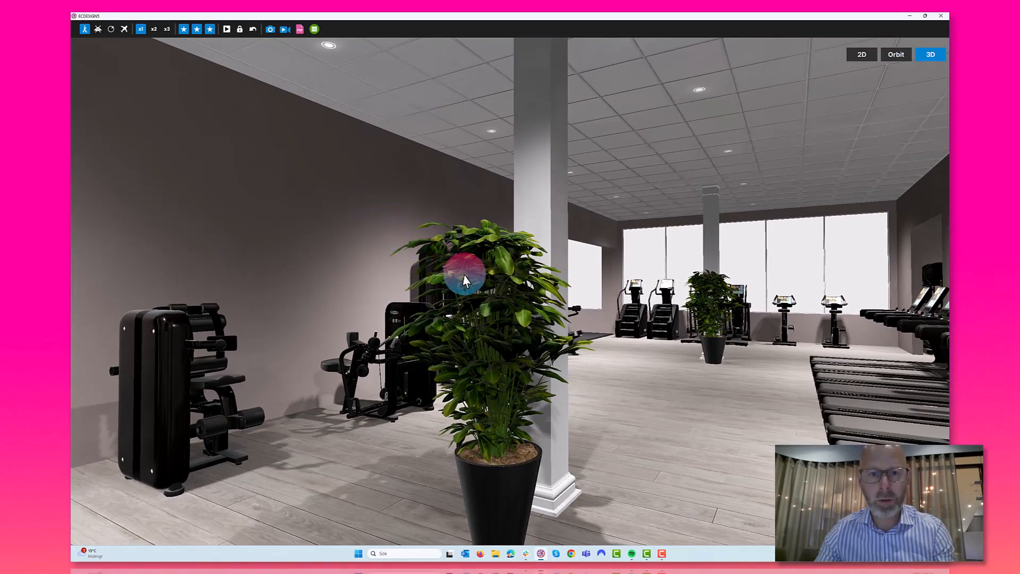
left_click_drag(462, 278, 349, 116)
key("w")
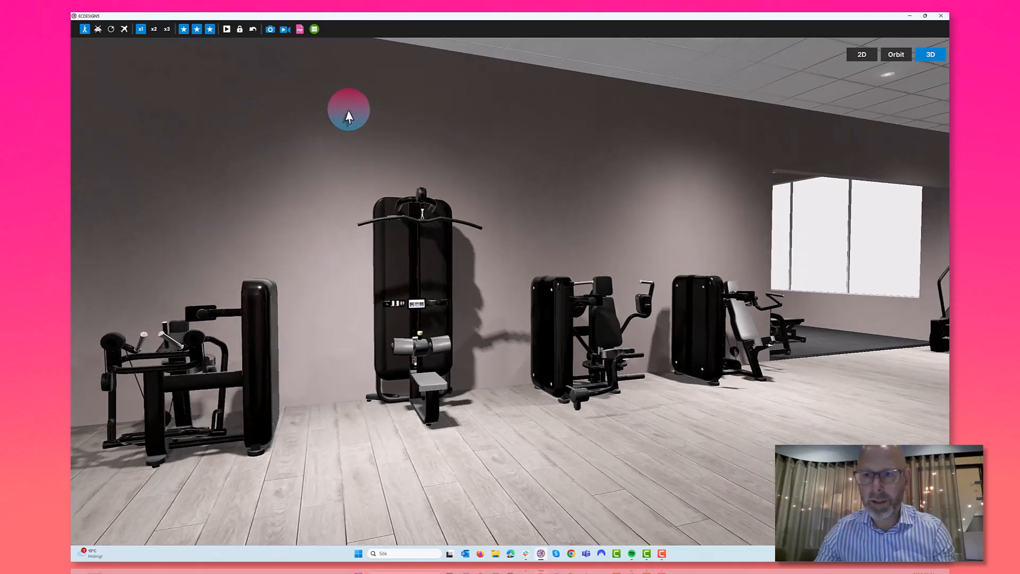
left_click(896, 56)
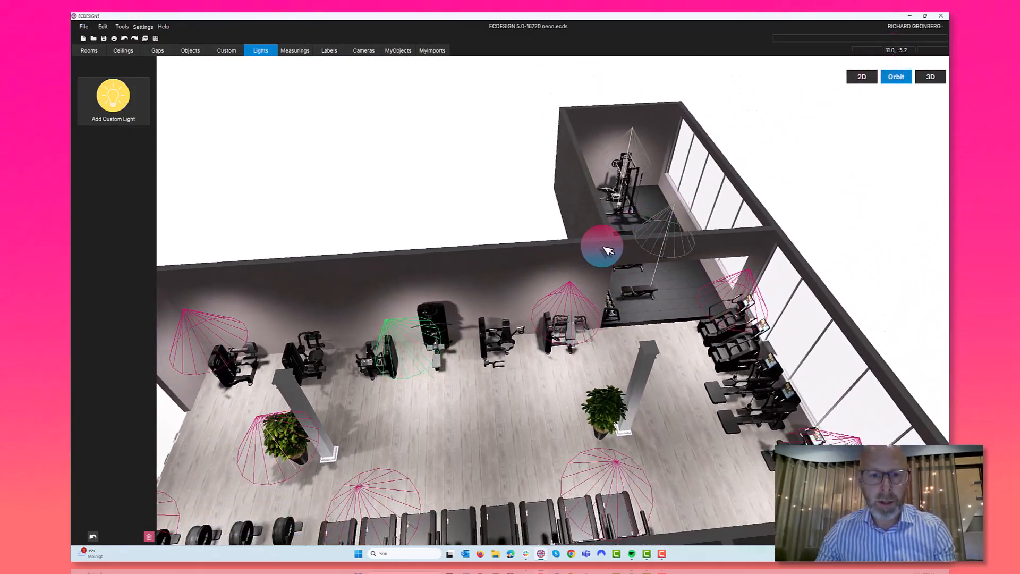
Delete all the lights in the main gym room, including the one above the stair climbers.
left_click_drag(607, 250, 435, 285)
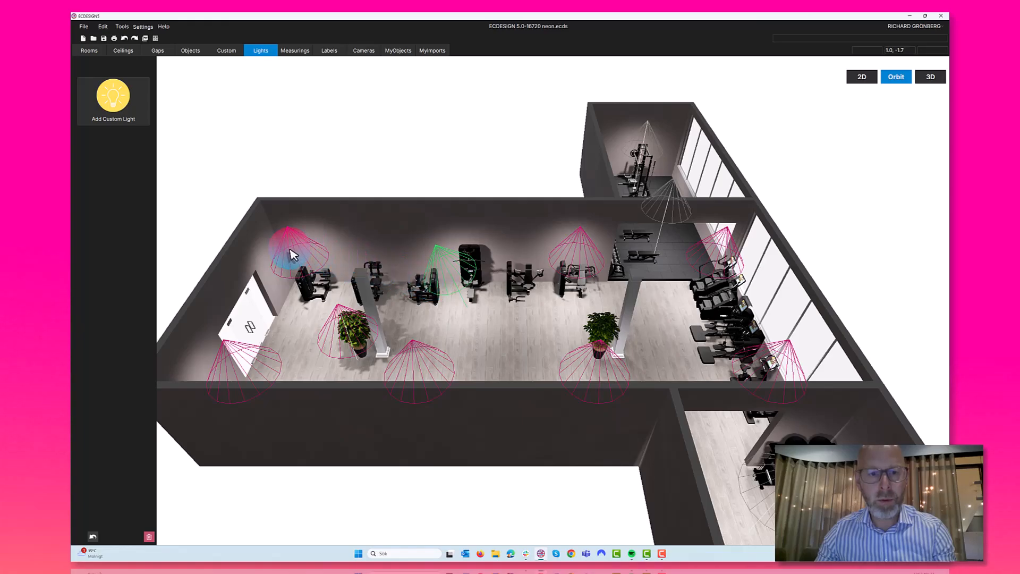
mouse_move(293, 255)
left_mouse_down()
mouse_move(255, 148)
mouse_move(245, 356)
mouse_move(421, 370)
mouse_move(341, 337)
mouse_move(439, 274)
mouse_move(474, 269)
left_mouse_up()
left_click_drag(571, 276, 727, 299)
key("Delete")
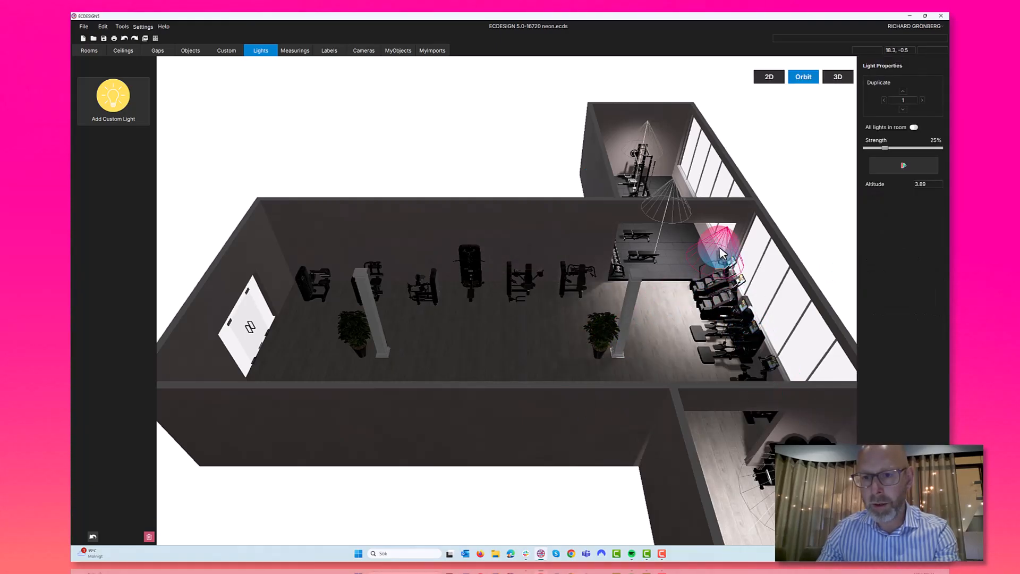
left_click(717, 247)
key("Delete")
Walk in 3D from the main room into the dumbbell area to examine the lighting, and return to the Orbit view.
left_click_drag(601, 283, 642, 358)
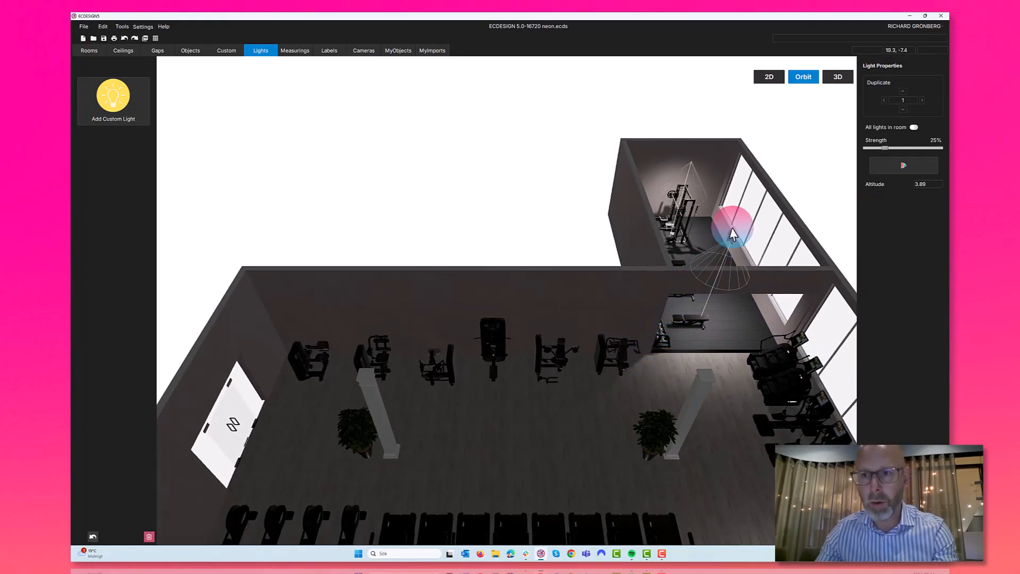
left_click(838, 76)
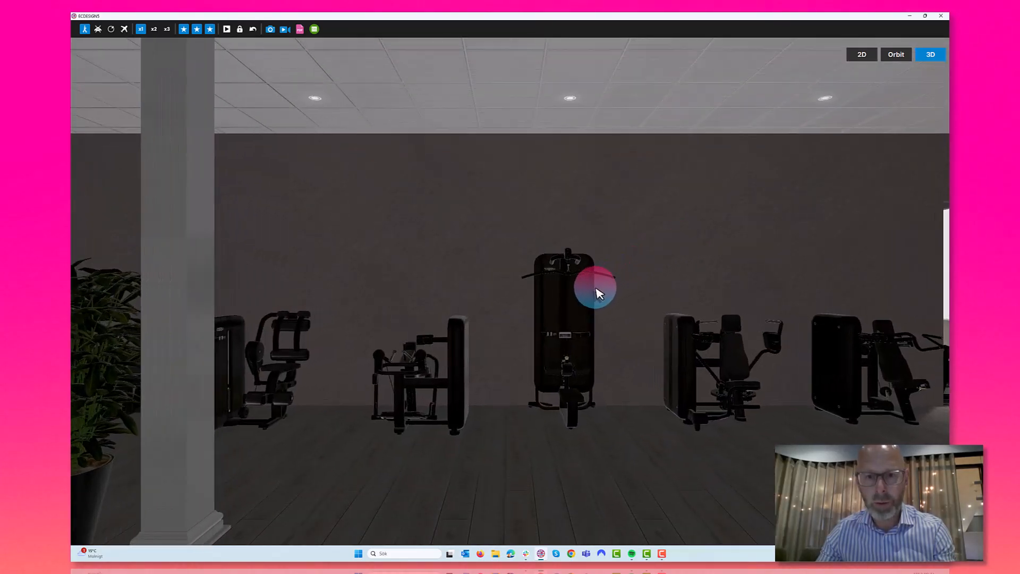
left_click_drag(596, 291, 242, 123)
key("s")
key("w")
key("w")
key("w")
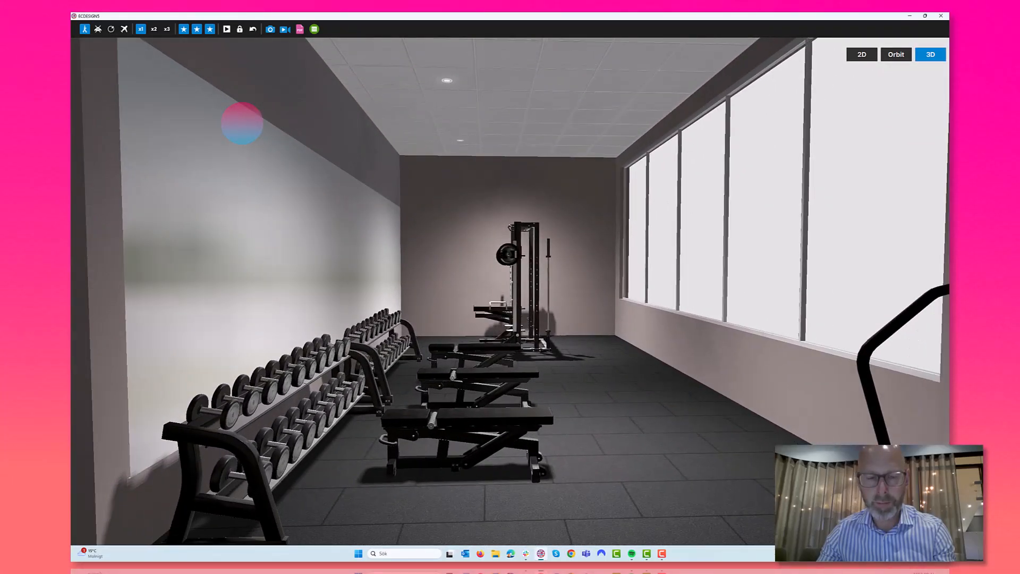
key("s")
left_click(894, 53)
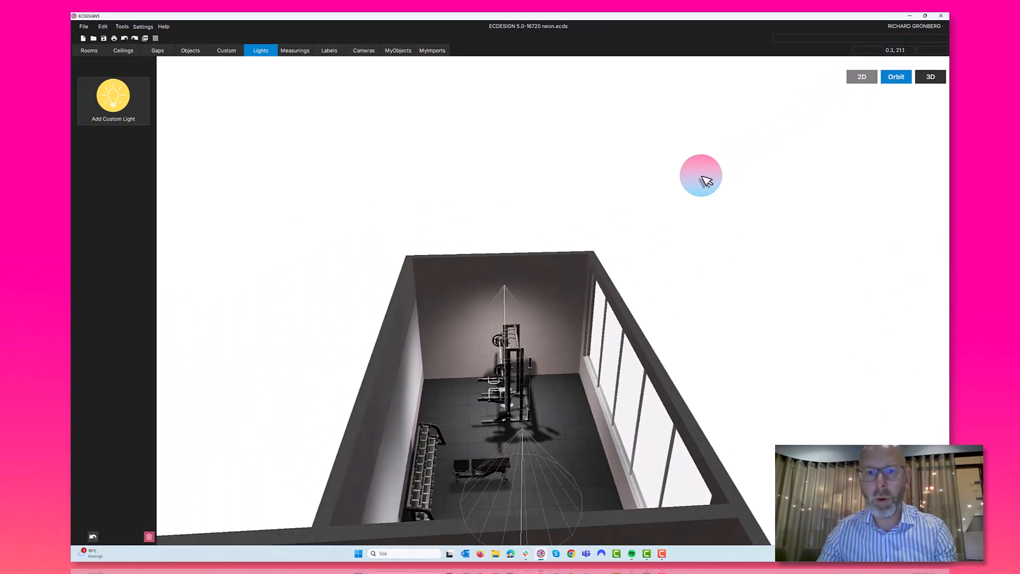
Add two custom lights along the back wall, one by the two machines nearest the entrance and one over the tall pulldown machine.
right_click_drag(517, 298, 619, 154)
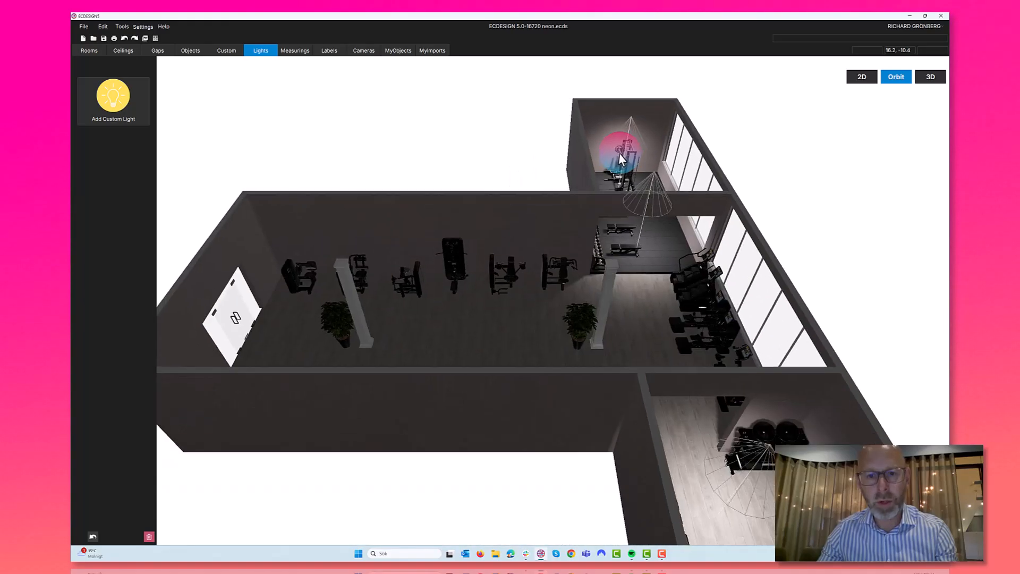
left_click_drag(620, 153, 616, 229)
scroll(616, 229, "up", 2)
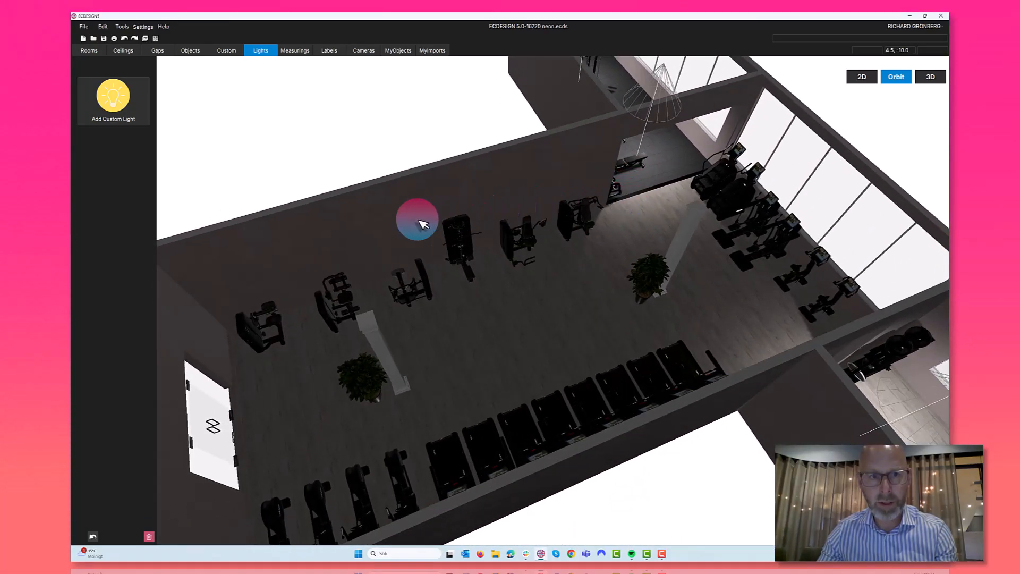
right_click_drag(374, 224, 385, 199)
left_click_drag(113, 101, 359, 282)
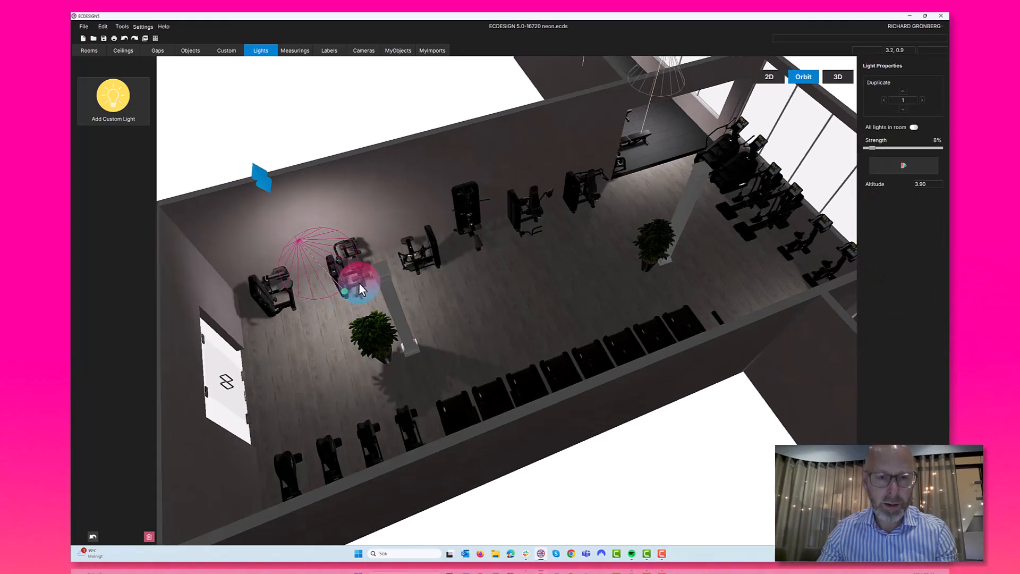
right_click_drag(359, 289, 513, 303)
left_click_drag(489, 200, 437, 251)
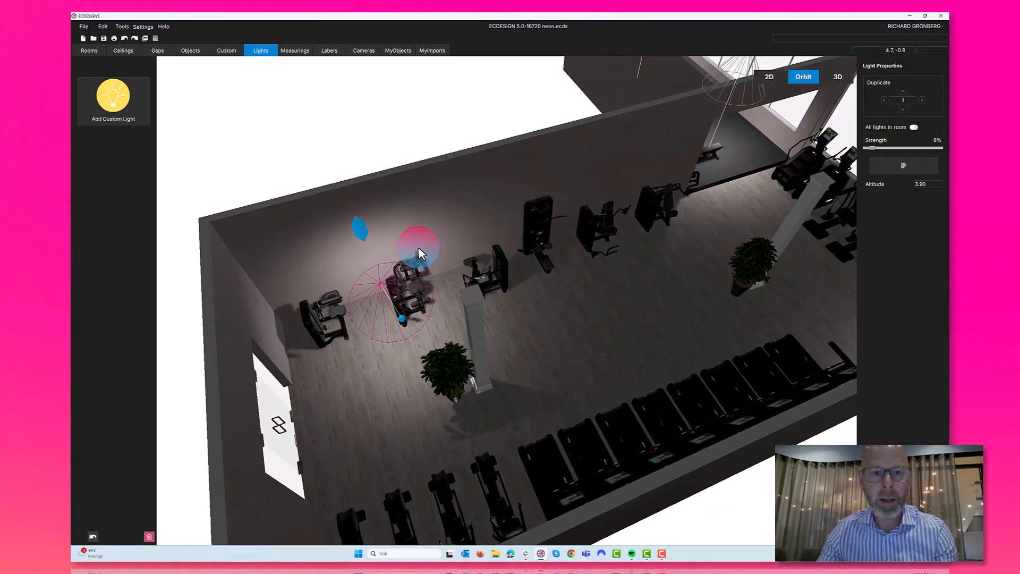
left_click_drag(114, 97, 594, 157)
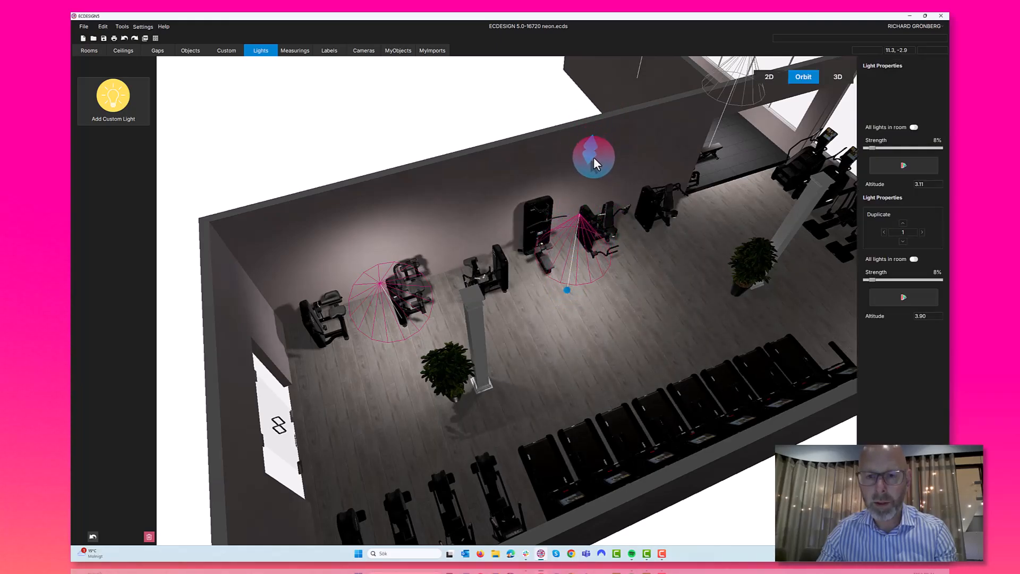
left_click_drag(563, 271, 561, 241)
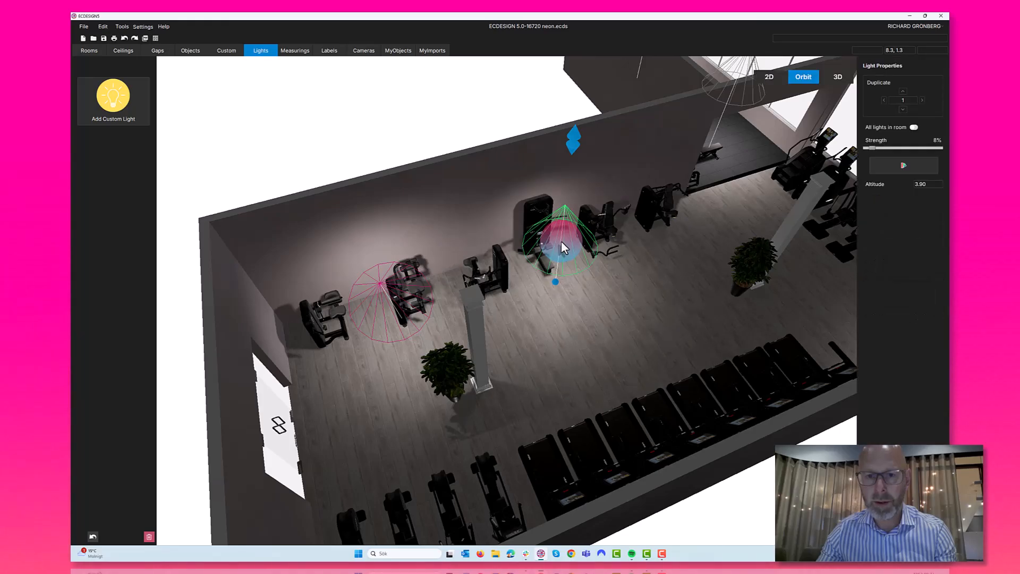
Add a custom light in front of the treadmill row and aim it at the middle treadmills.
middle_click_drag(625, 187, 531, 204)
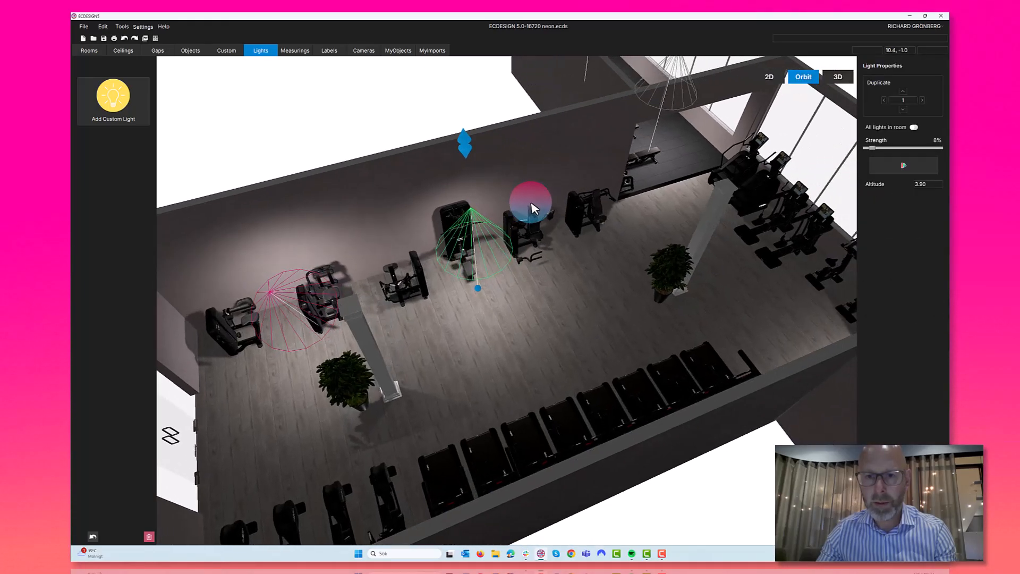
left_click_drag(133, 97, 598, 378)
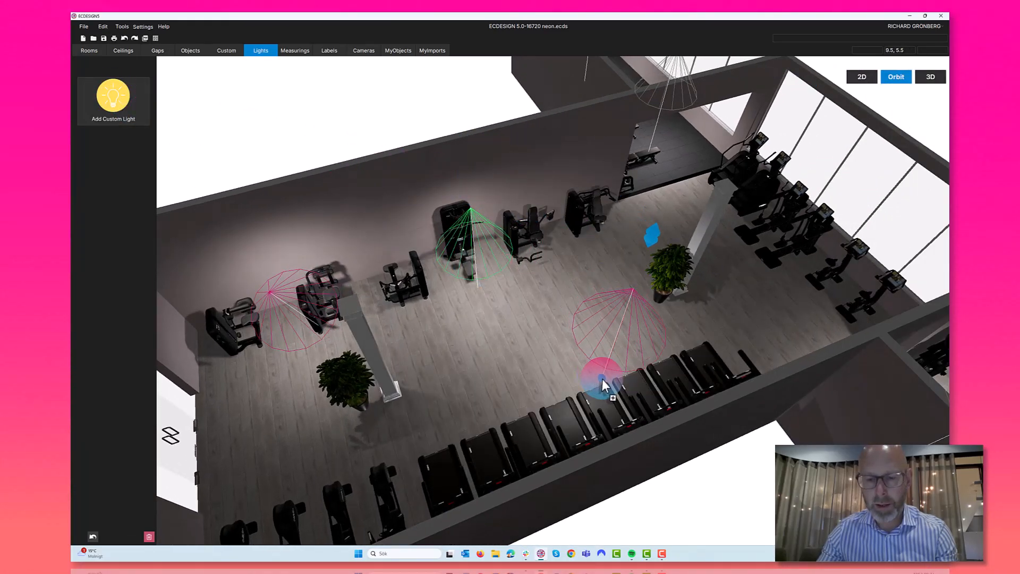
middle_click_drag(602, 379, 627, 225)
left_click(674, 259)
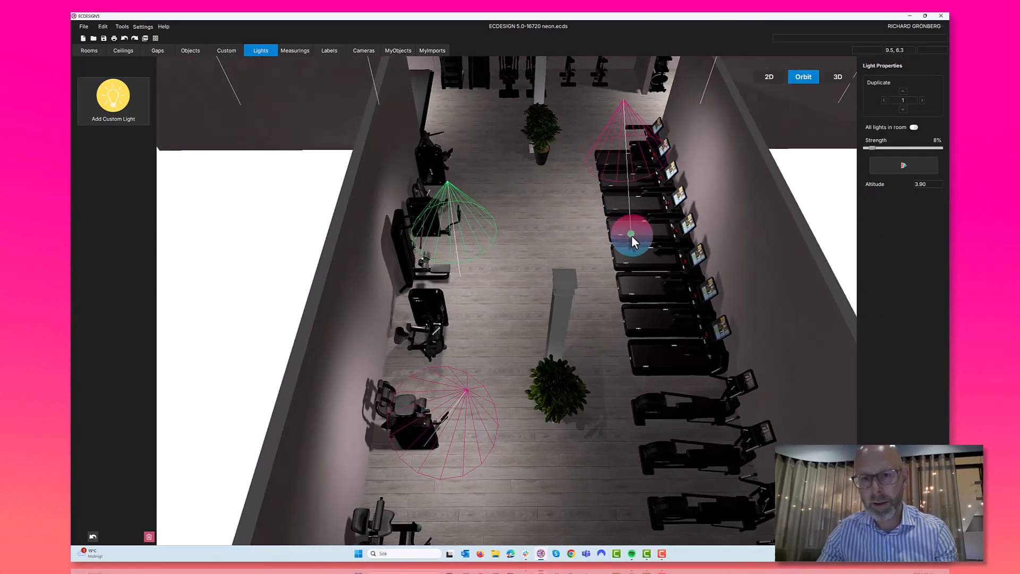
left_click_drag(632, 238, 637, 245)
Duplicate the treadmill light along the row towards the entrance with the duplicate value 5, and adjust the copy's aim.
left_click(902, 109)
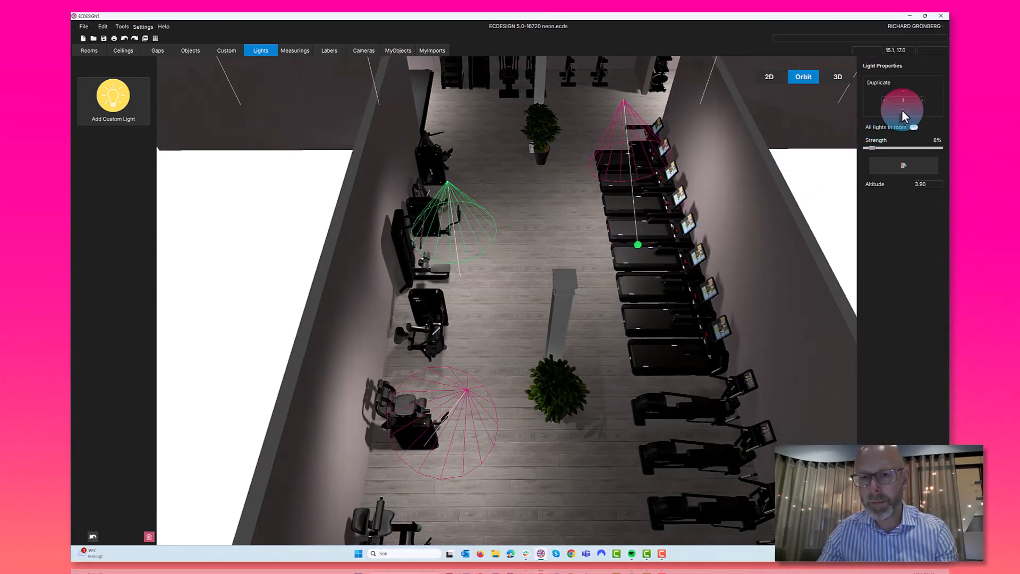
left_click(884, 101)
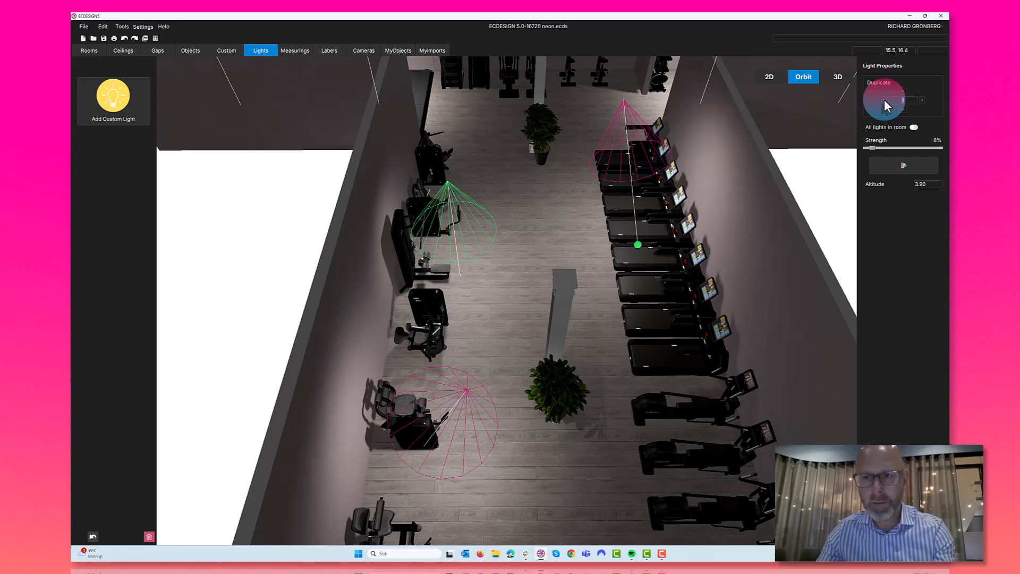
type("5")
left_click(900, 100)
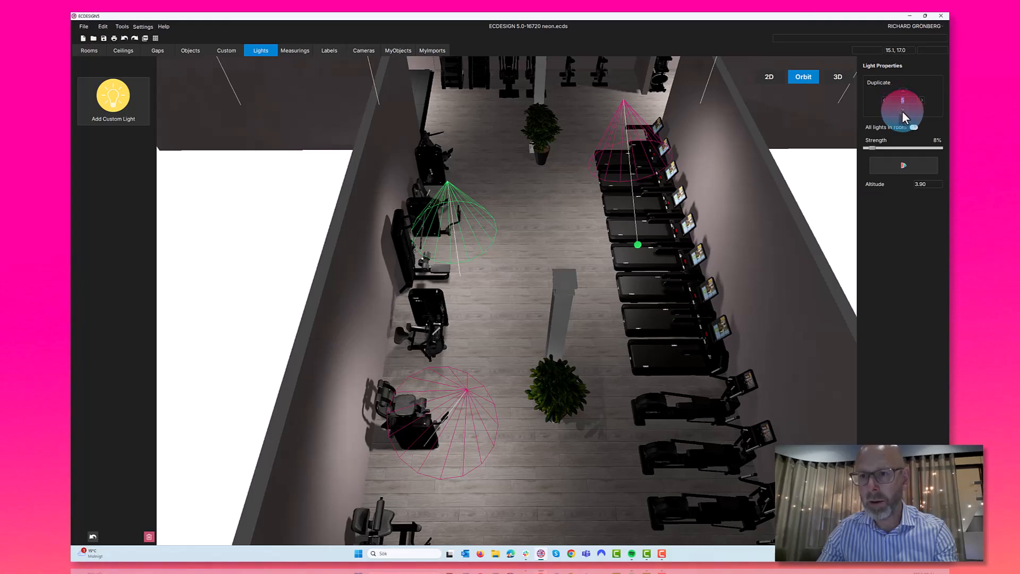
key("Return")
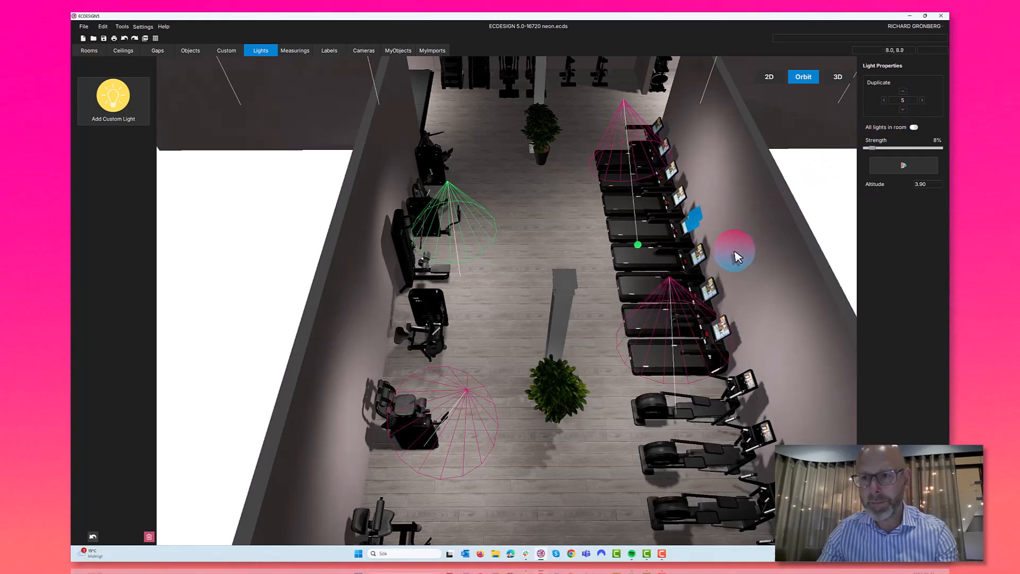
left_click(732, 256)
Turn on All lights in room from a treadmill light and apply the warm beige colour #dfcba9.
left_click(637, 143)
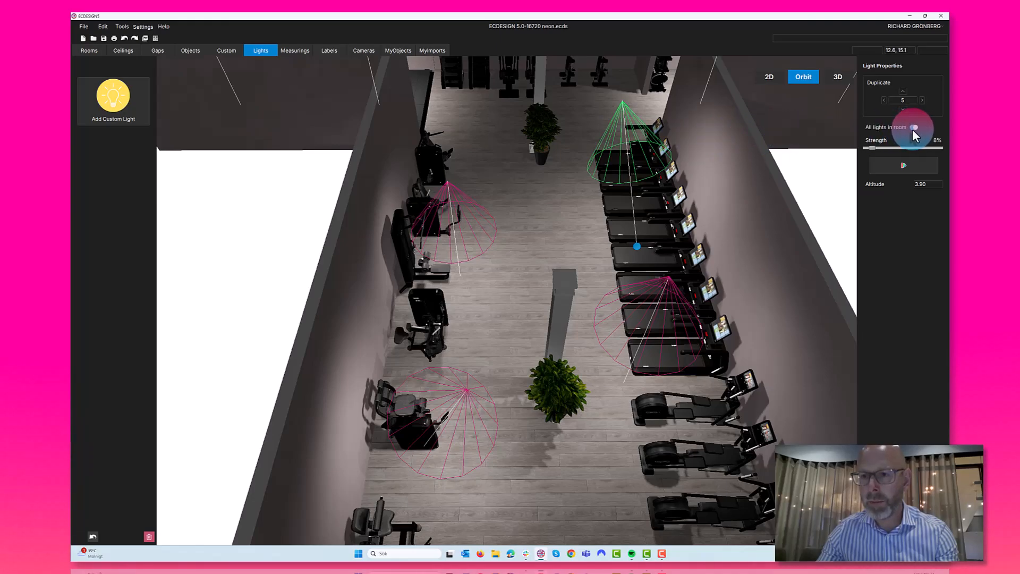
left_click(900, 164)
left_click(561, 268)
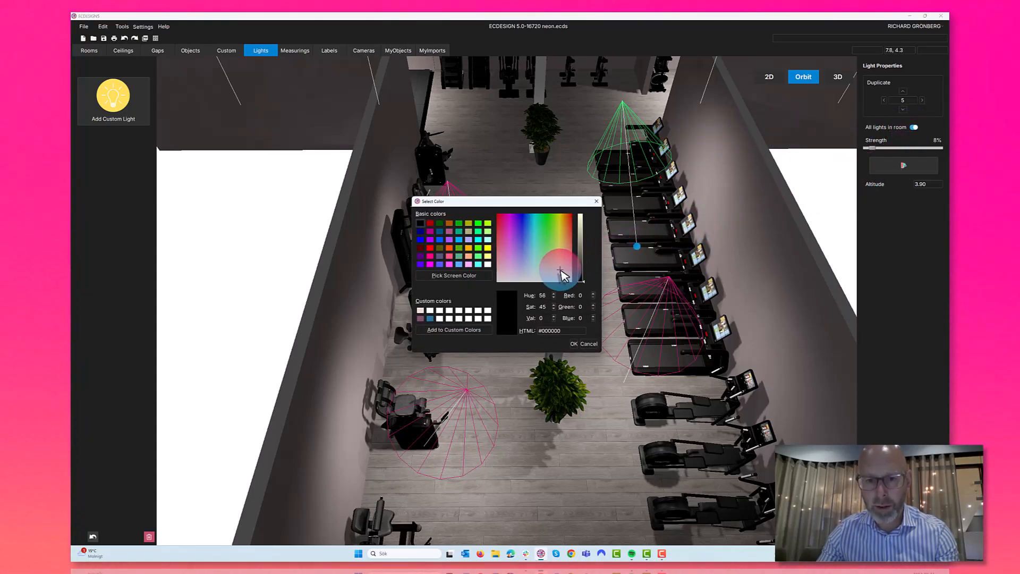
left_click(581, 223)
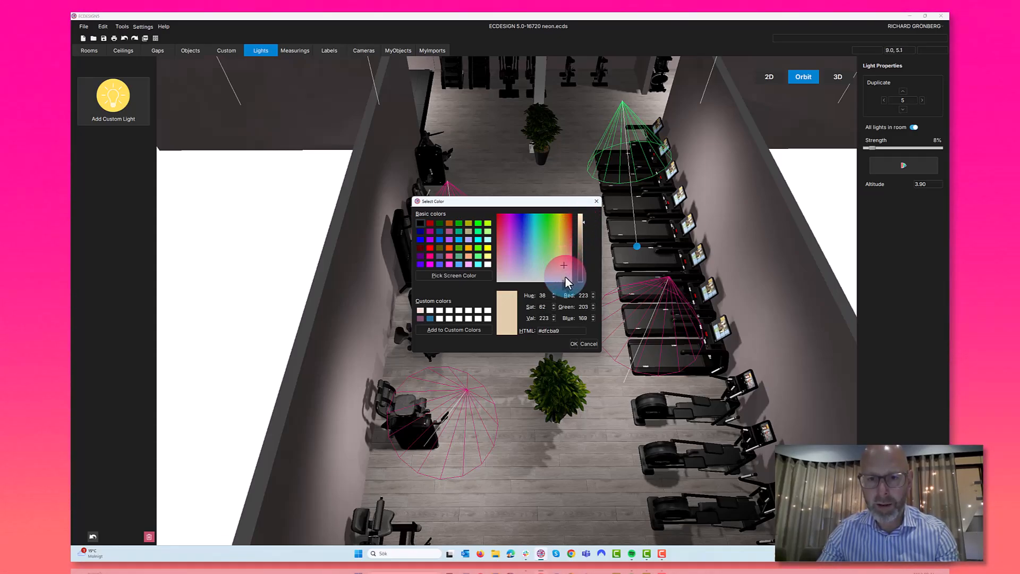
left_click(573, 343)
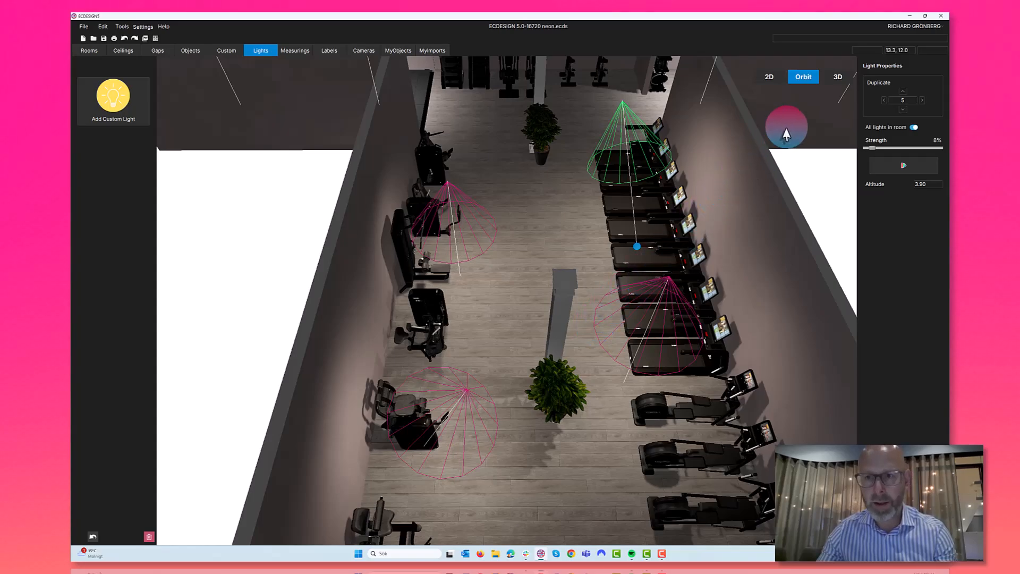
Walk through the main room in 3D to examine the new lighting on the machines and back wall.
left_click(837, 78)
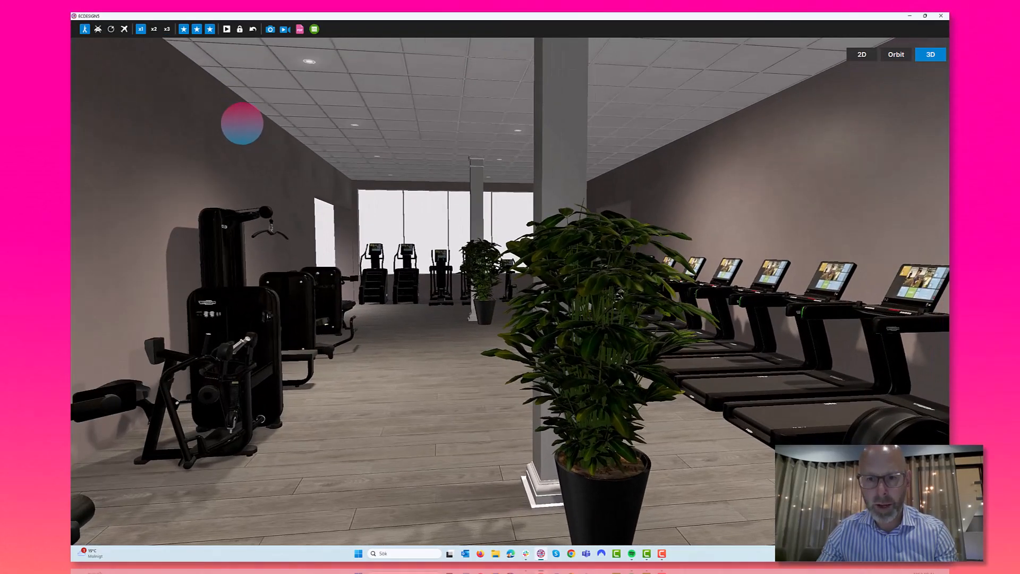
mouse_move(242, 123)
left_mouse_down()
mouse_move(223, 125)
mouse_move(239, 123)
left_mouse_up()
key("d")
key("w")
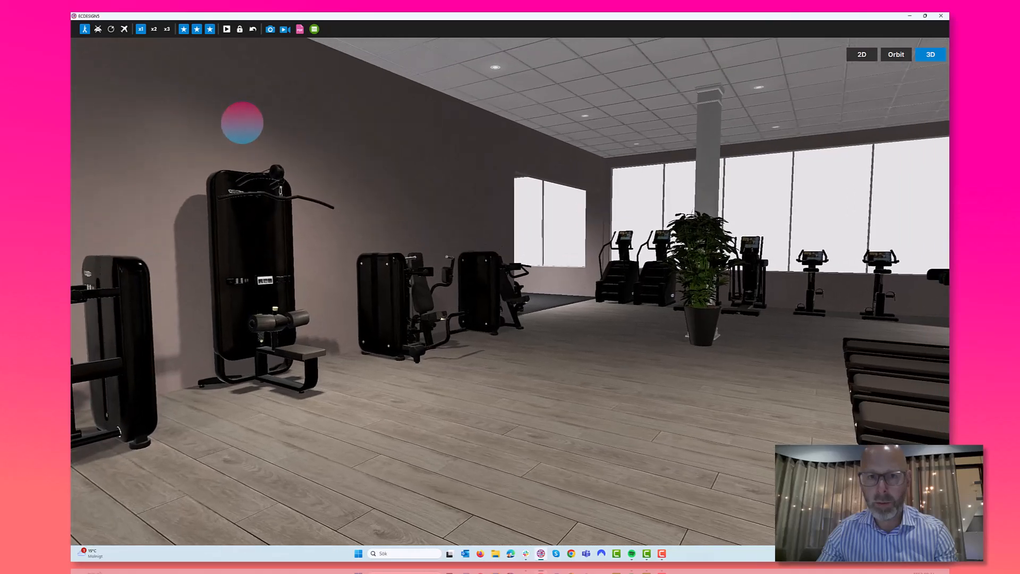
Set the render skydome to Business District and raise the camera exposure to 25%.
left_click(314, 29)
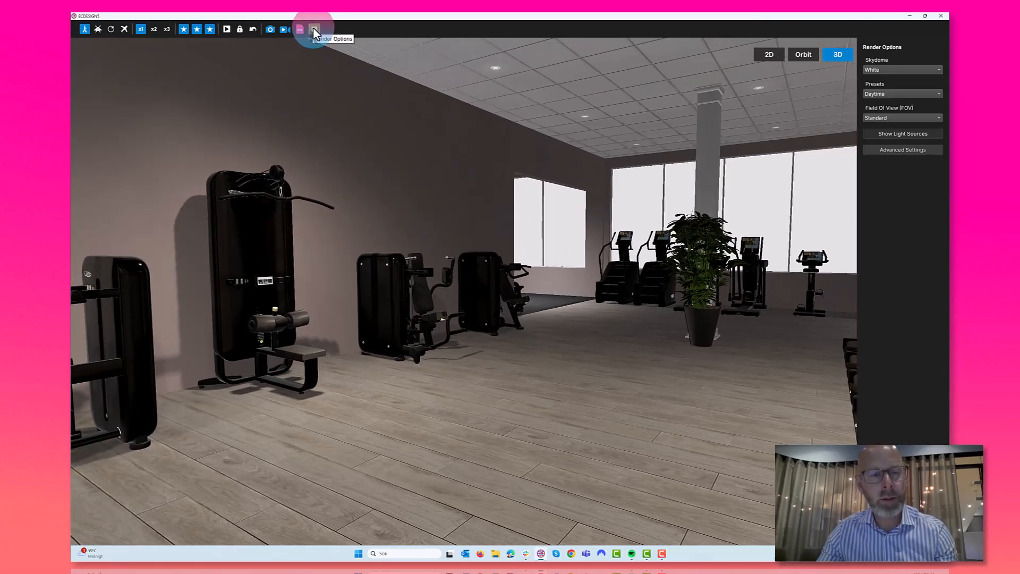
left_click(881, 71)
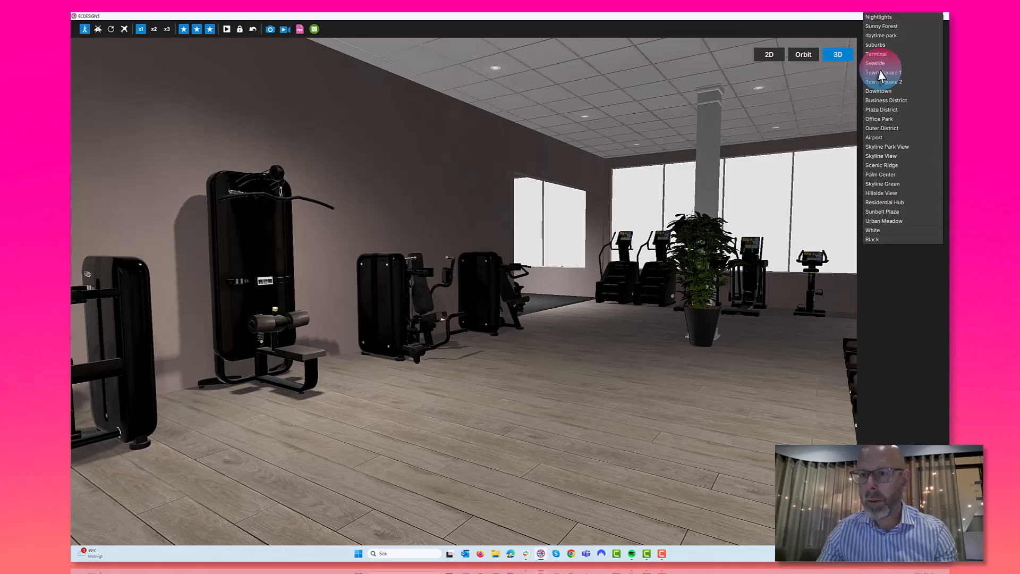
left_click(879, 101)
left_click_drag(645, 273, 243, 122)
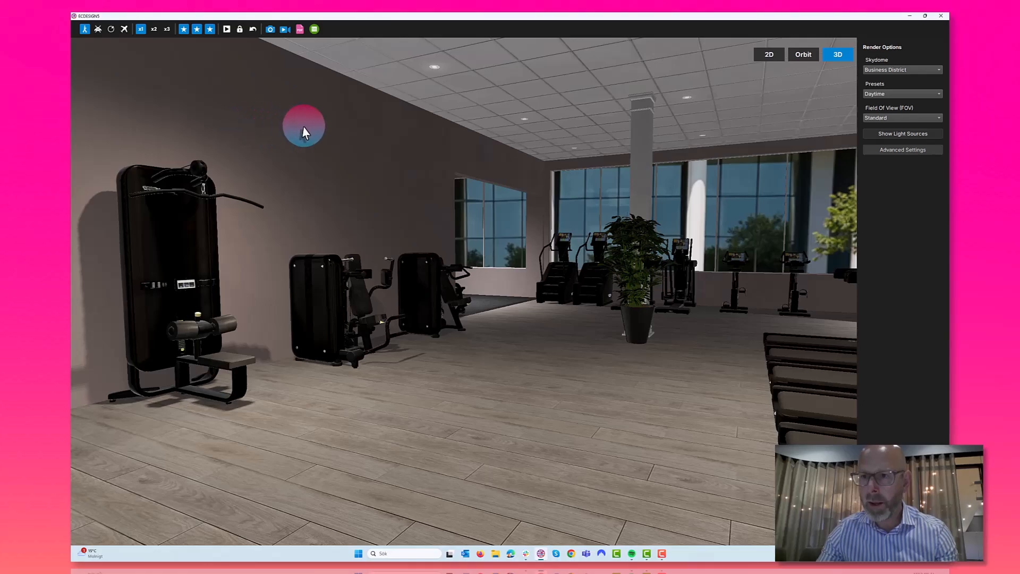
left_click(873, 151)
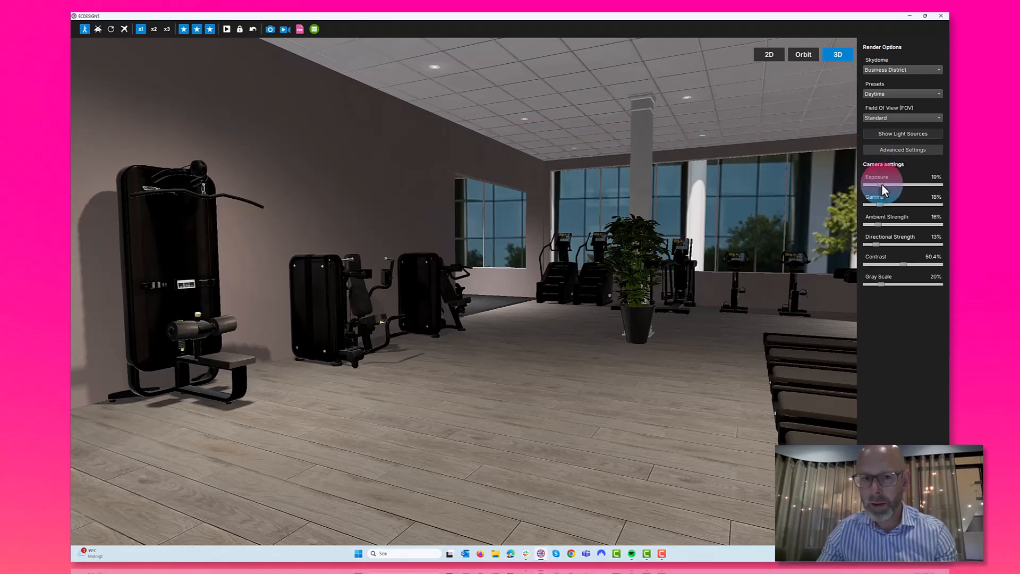
left_click_drag(881, 184, 885, 183)
Apply the Night render preset and look around at the back-wall machines.
left_click(866, 96)
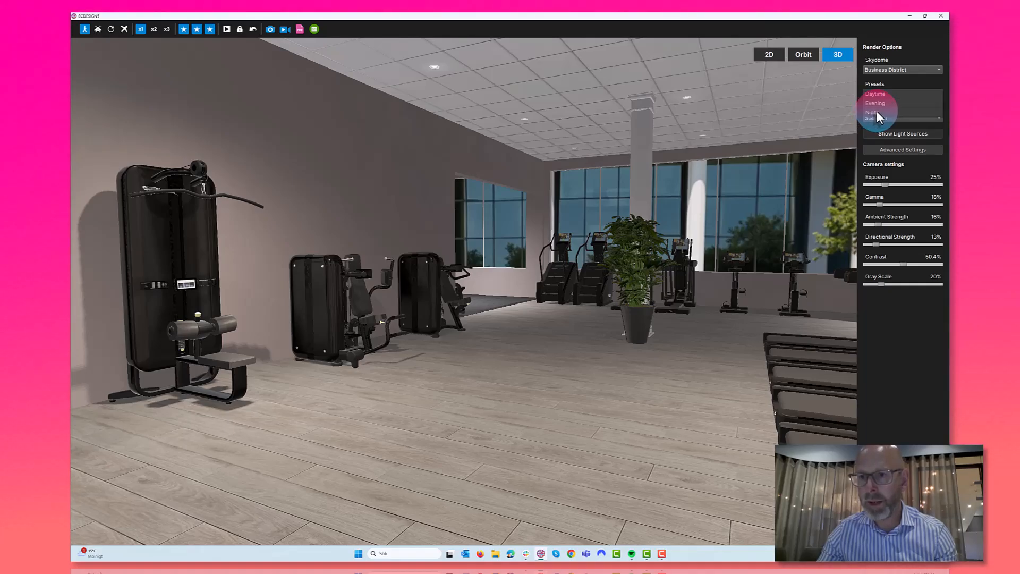
left_click(875, 112)
left_click_drag(238, 125, 288, 119)
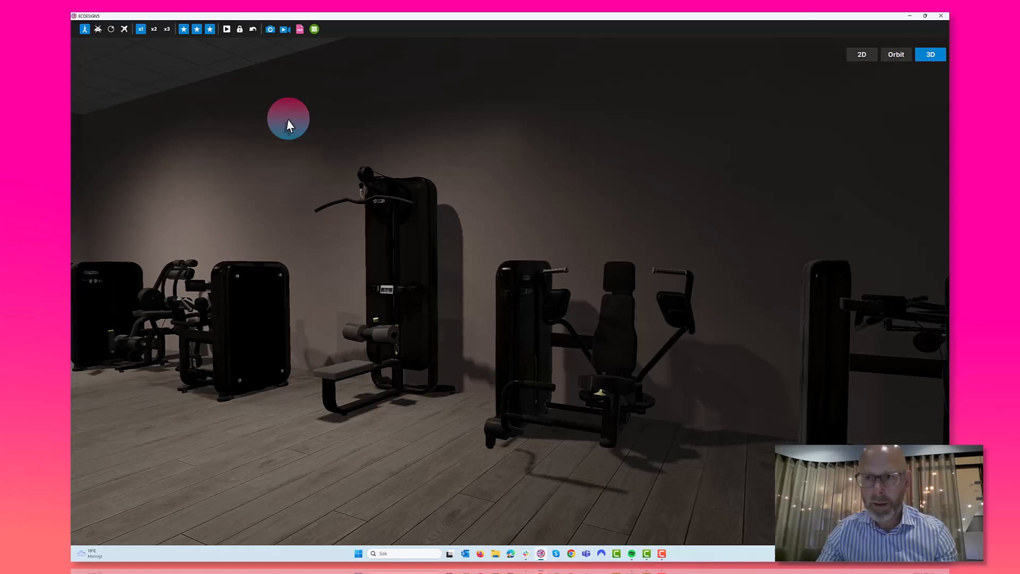
In the Orbit view, add a custom light near the unlit back-wall machines beside the dumbbell area and colour it pale yellow #e7e3a6.
left_click(892, 53)
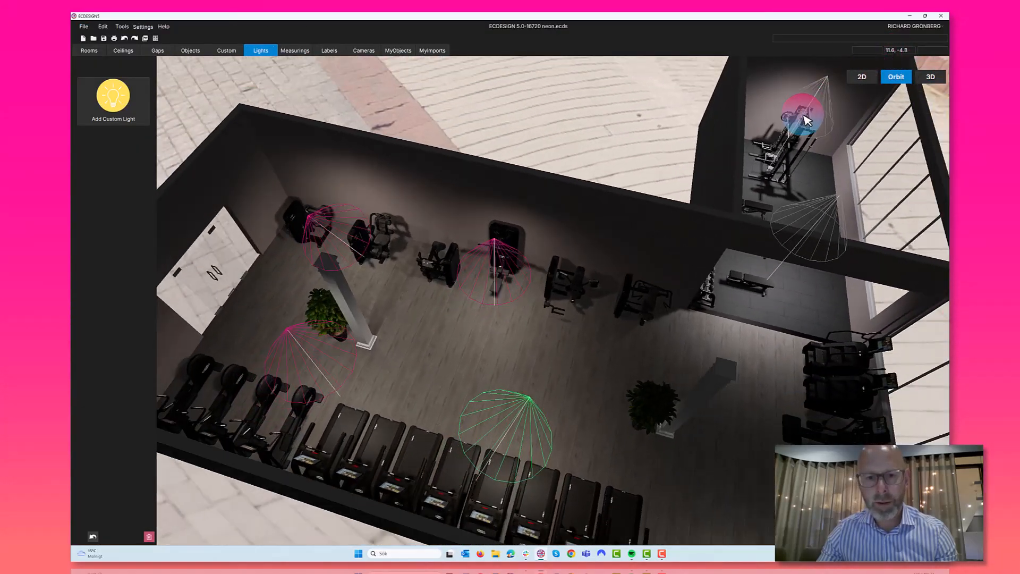
left_click_drag(805, 120, 553, 267)
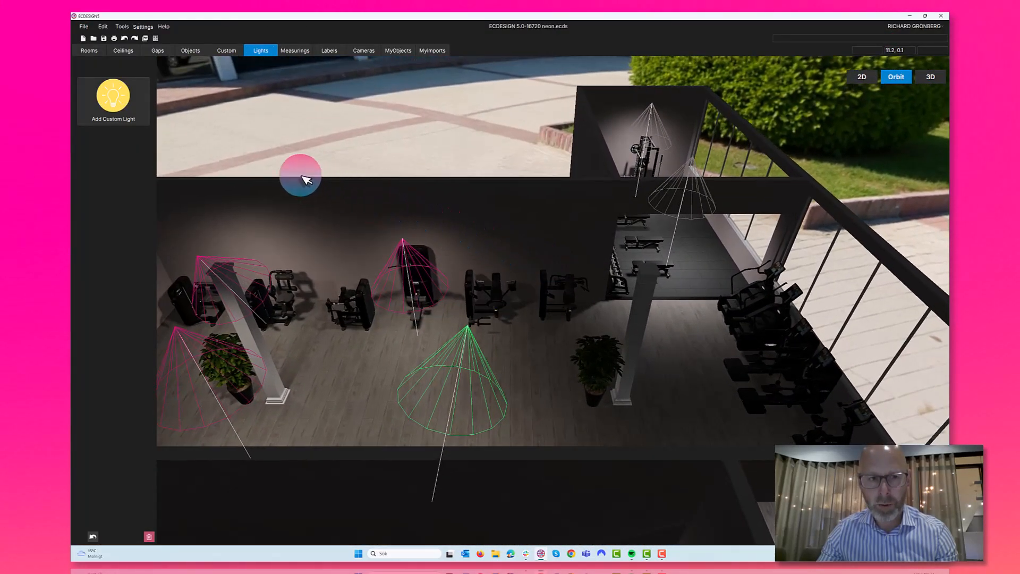
left_click_drag(103, 102, 530, 337)
left_click(531, 337)
left_click(883, 172)
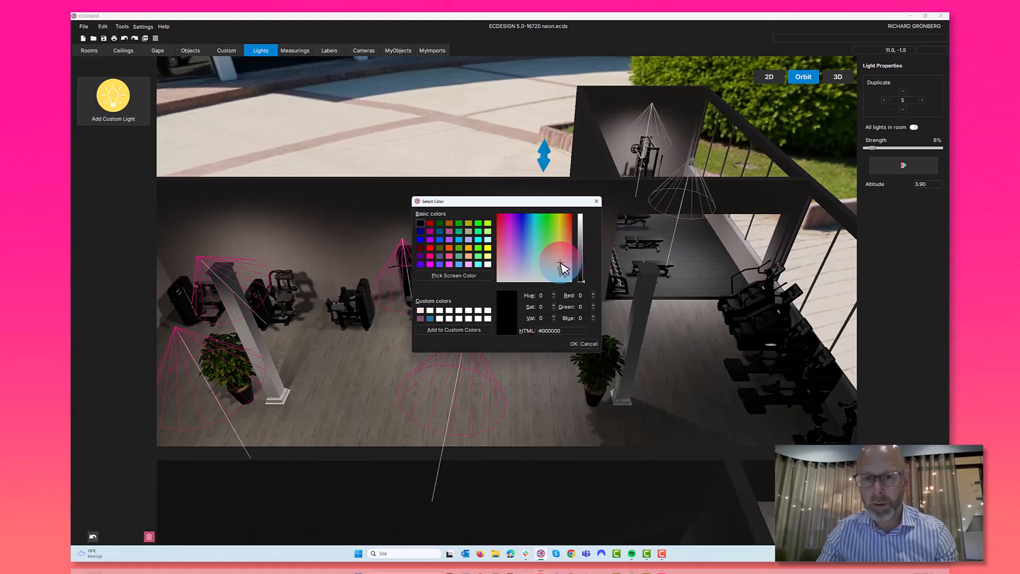
left_click(580, 220)
left_click(574, 345)
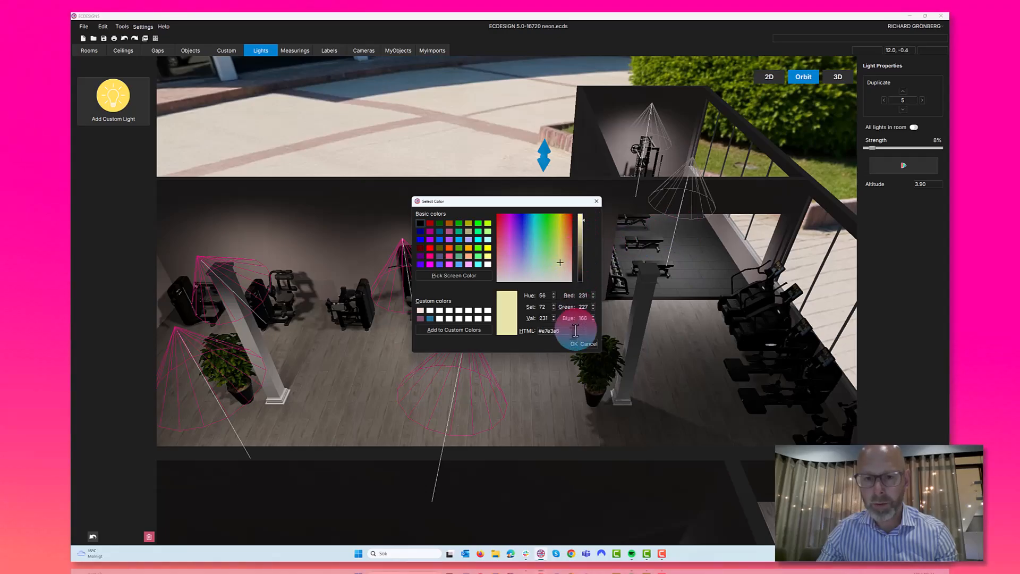
Duplicate the new back-wall light toward the middle of the room with a spacing of 1 and move the copy beside the plant at the column.
scroll(573, 315, "up", 5)
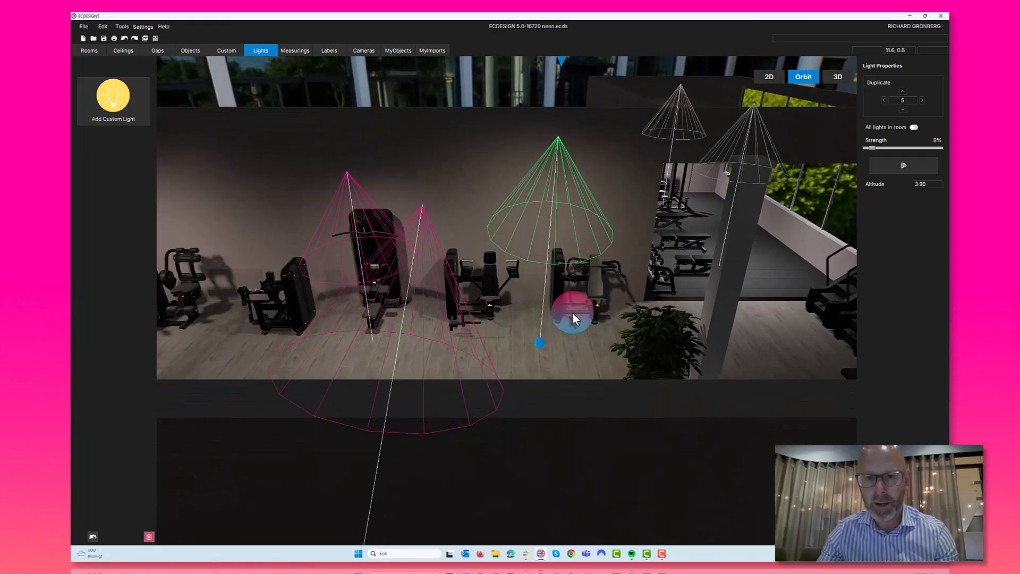
middle_click_drag(572, 311, 544, 332)
middle_click_drag(596, 287, 518, 286)
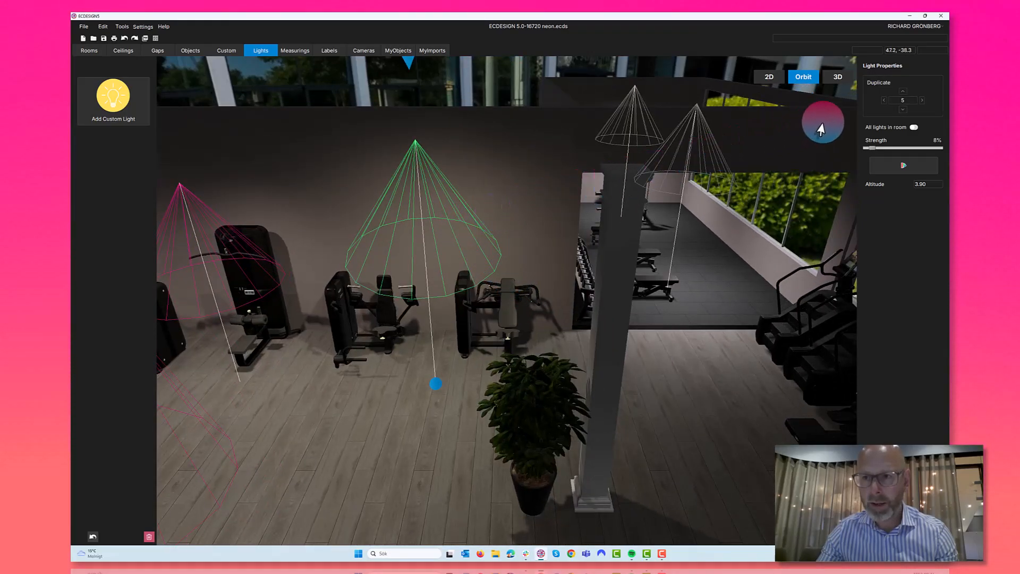
double_click(902, 101)
type("1")
left_click(901, 109)
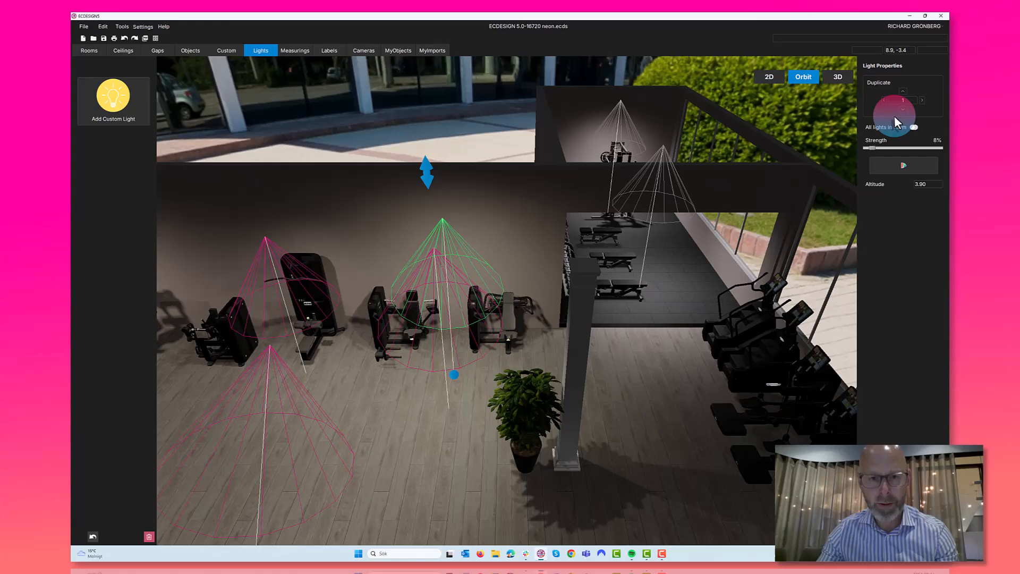
middle_click_drag(818, 175, 714, 282)
left_click_drag(623, 305, 697, 348)
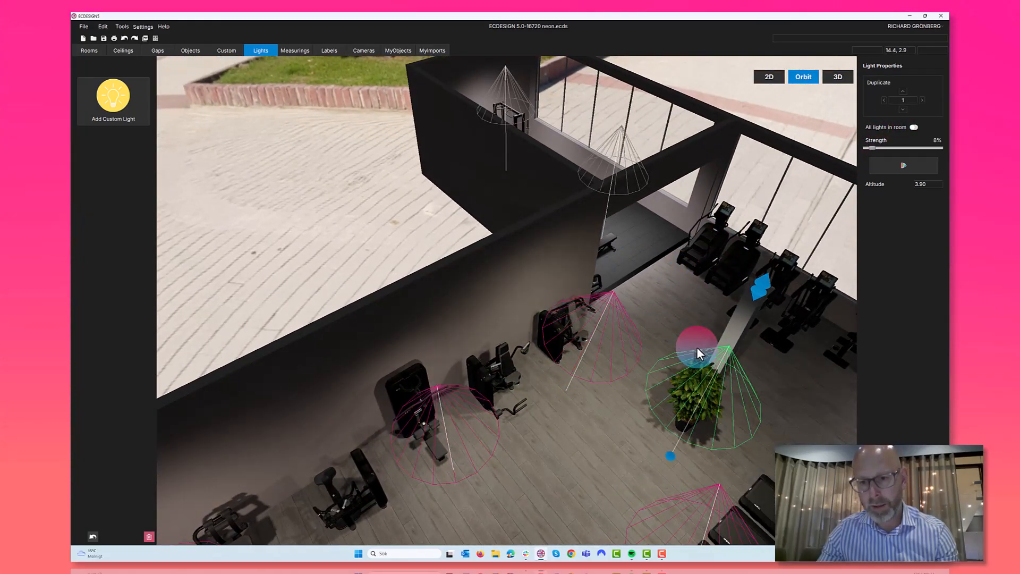
middle_click_drag(697, 348, 629, 308)
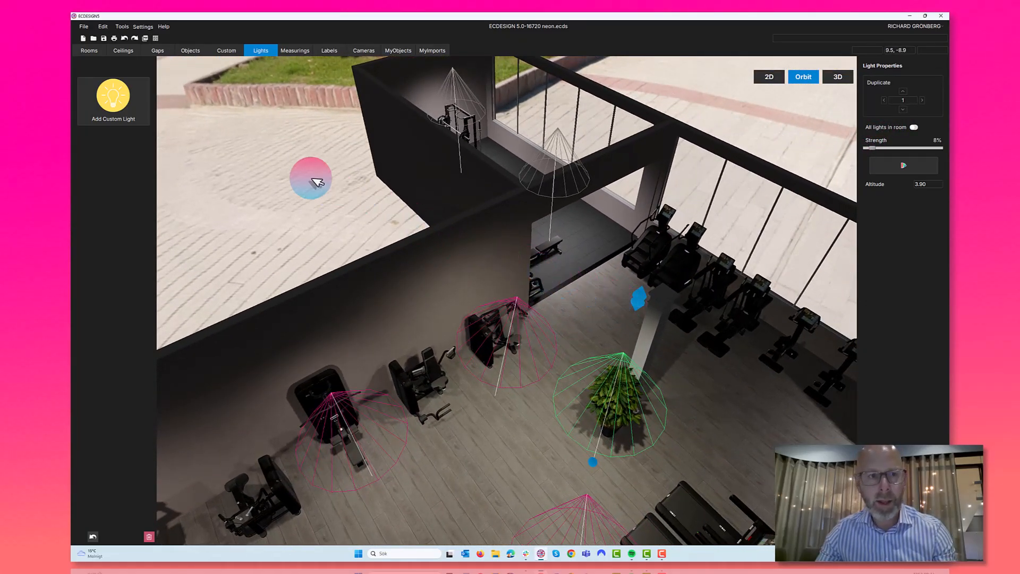
Add a custom light outside the window wall, aim it inward at the cardio machines and adjust its position.
left_click(111, 98)
left_click_drag(792, 295, 796, 275)
middle_click_drag(786, 271, 696, 241)
scroll(696, 242, "down", 3)
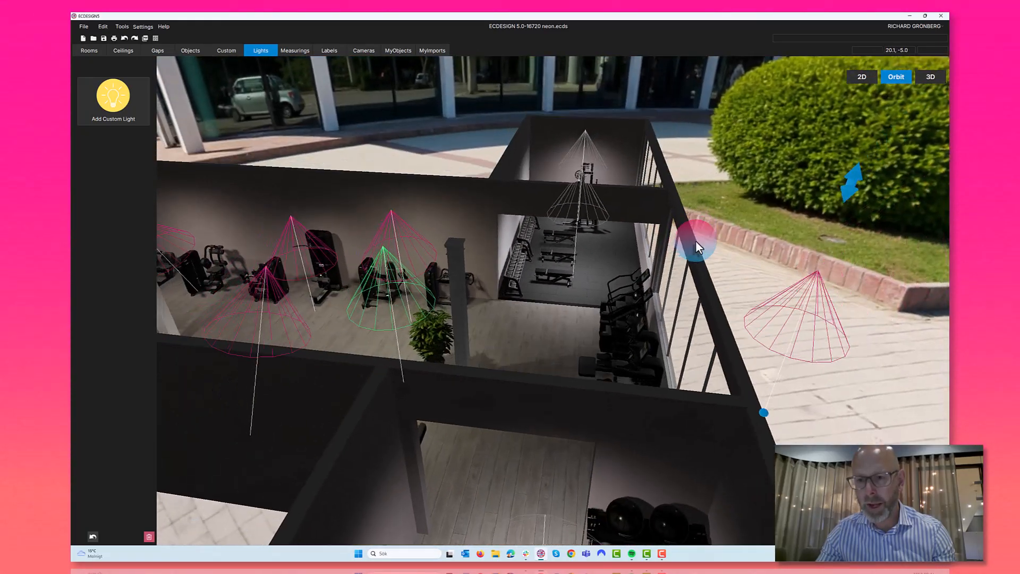
left_click_drag(753, 410, 659, 403)
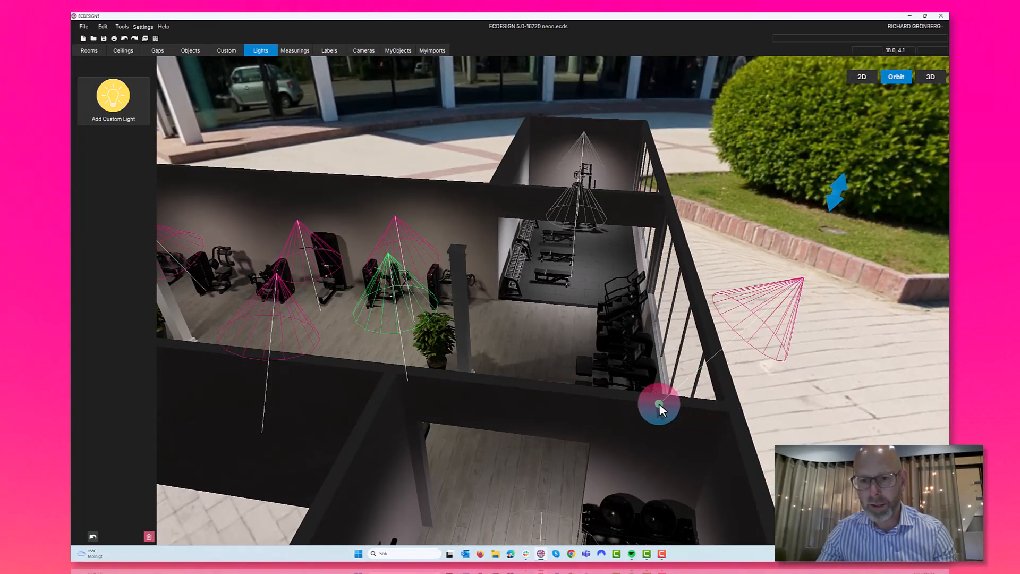
left_click_drag(831, 201, 833, 232)
Colour the light outside the windows pale orange #d09c83.
left_click(886, 173)
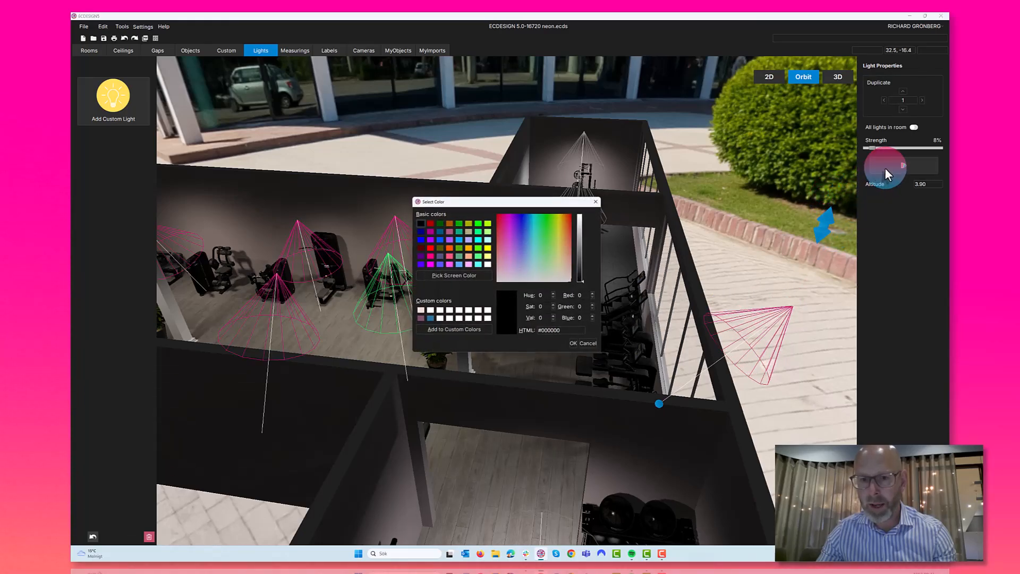
left_click(567, 251)
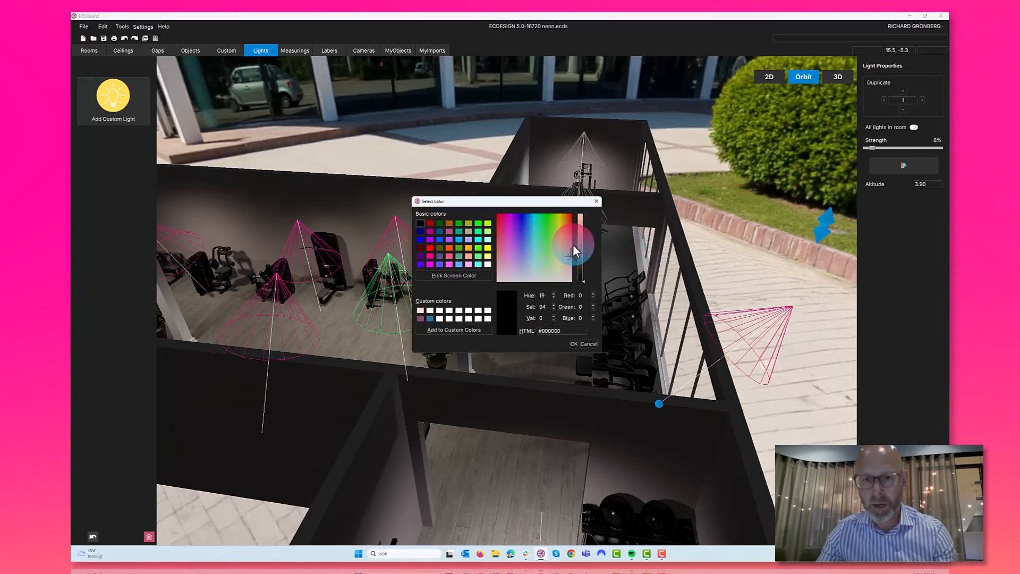
left_click(574, 344)
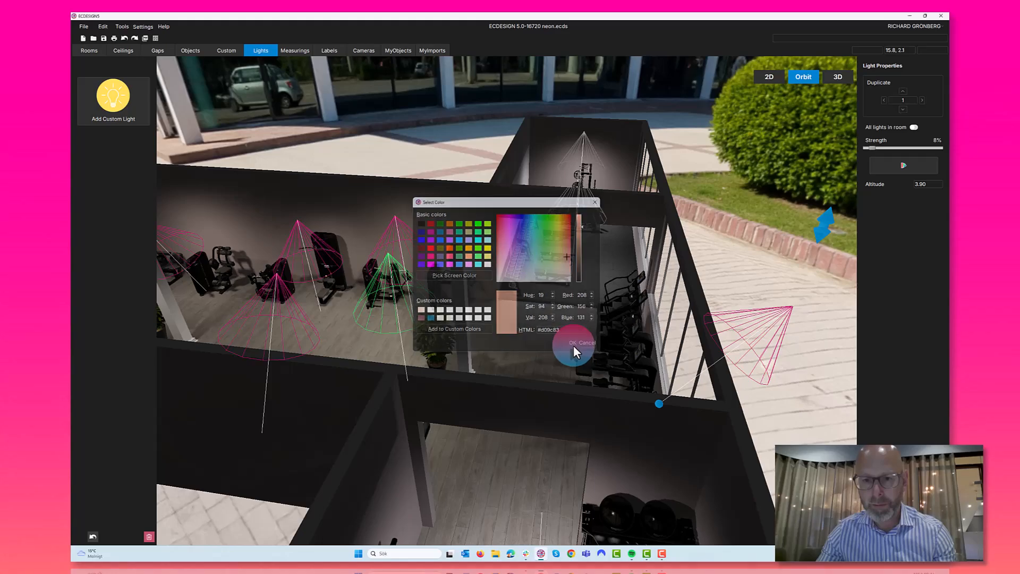
Walk through the main room in 3D to examine the lighting on the back-wall machines, plants and treadmills.
left_click(838, 77)
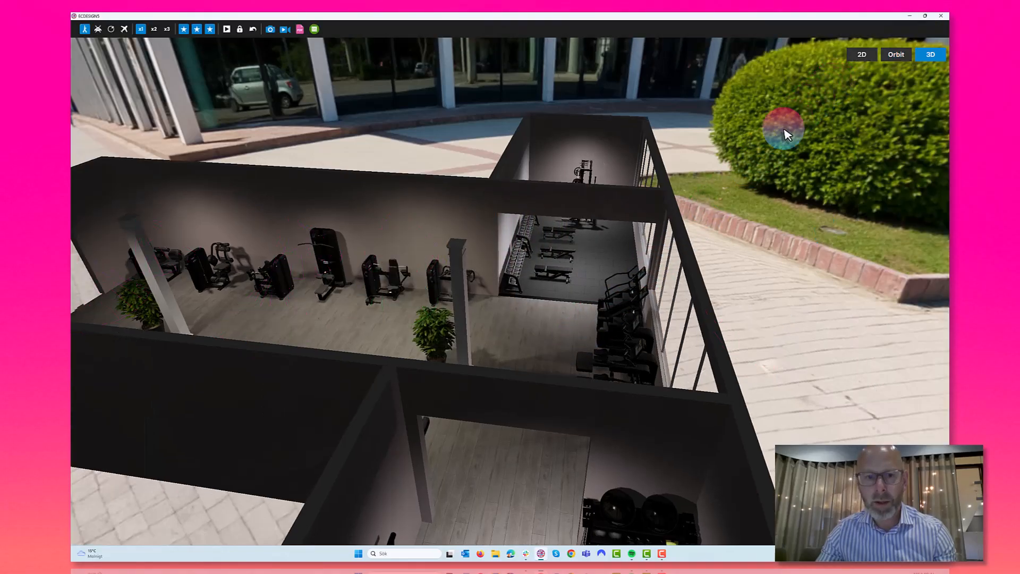
key("s")
key("w")
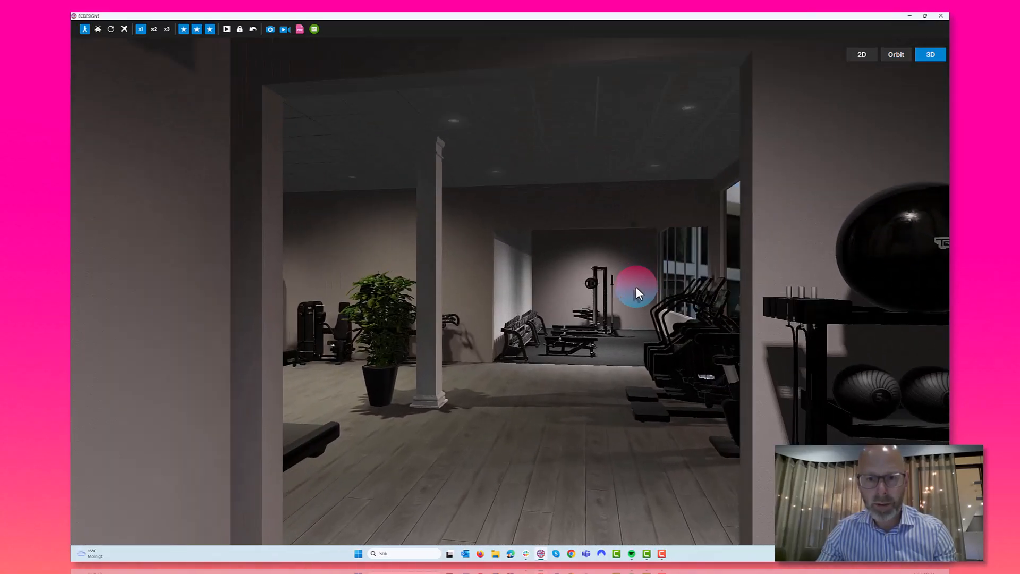
key("w")
mouse_move(239, 123)
left_mouse_down()
mouse_move(258, 119)
mouse_move(242, 122)
left_mouse_up()
key("s")
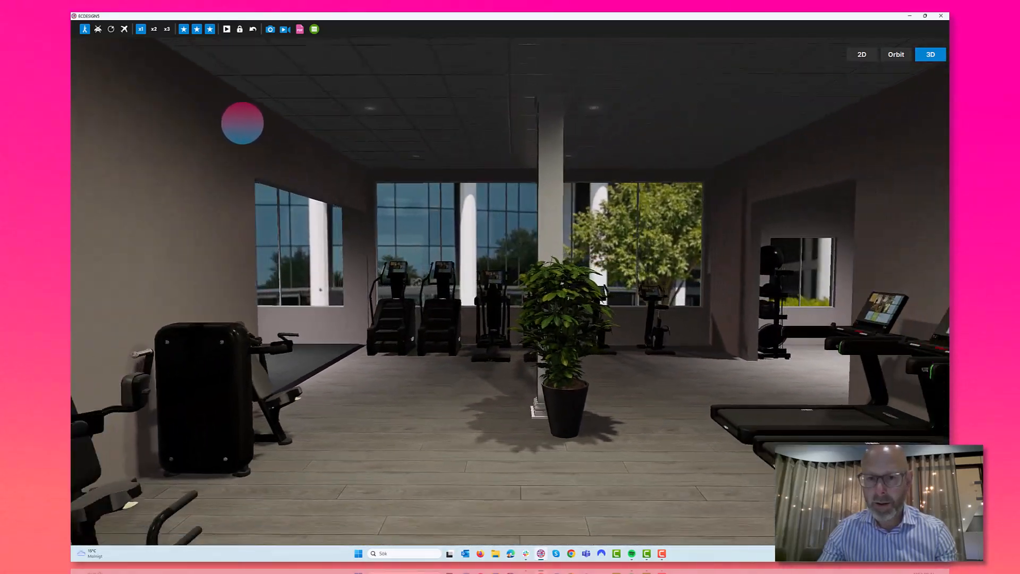
key("s")
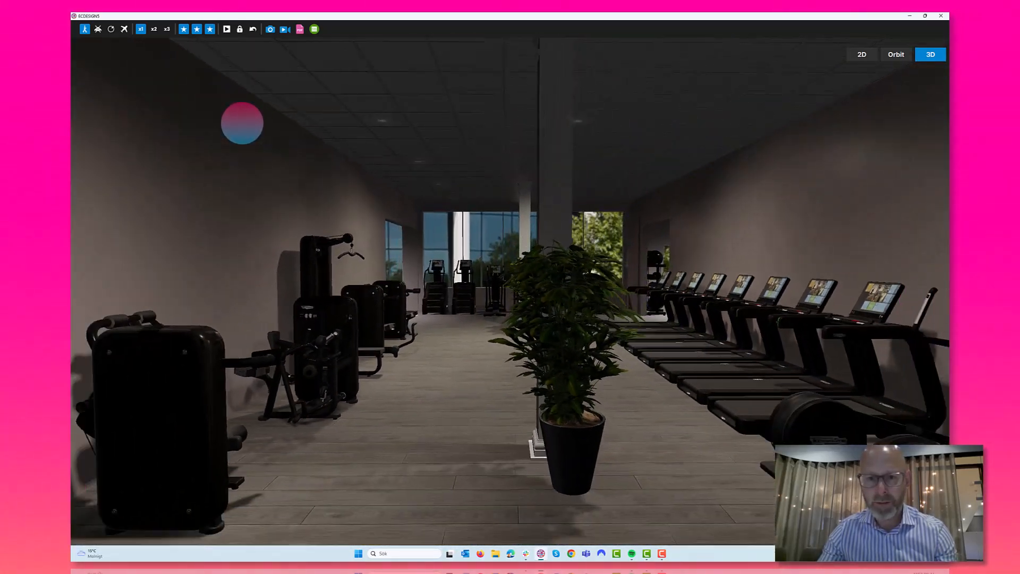
key("w")
left_click_drag(242, 123, 241, 122)
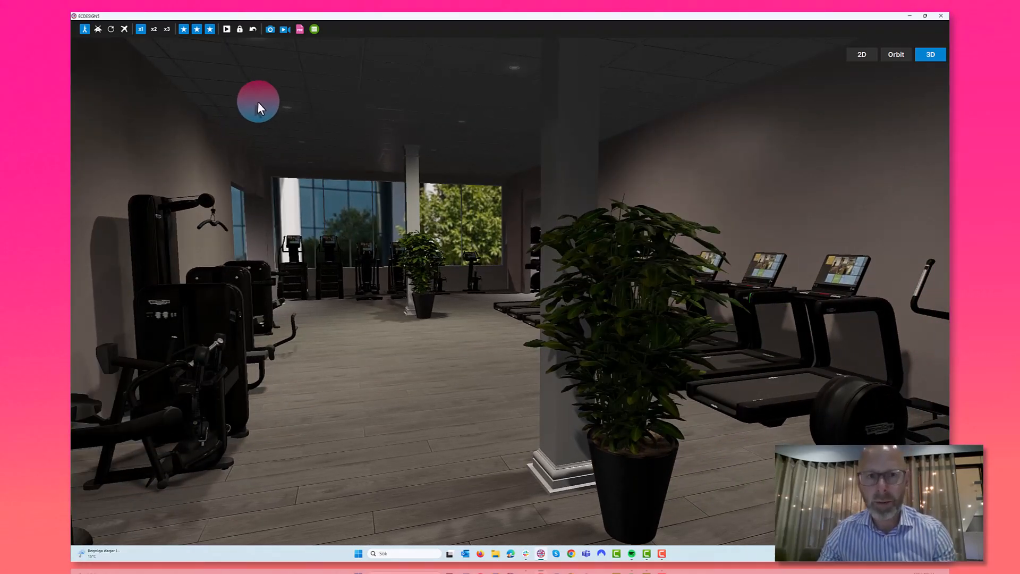
In the advanced render settings, raise the camera exposure to 17% and the contrast to 41%.
left_click(314, 30)
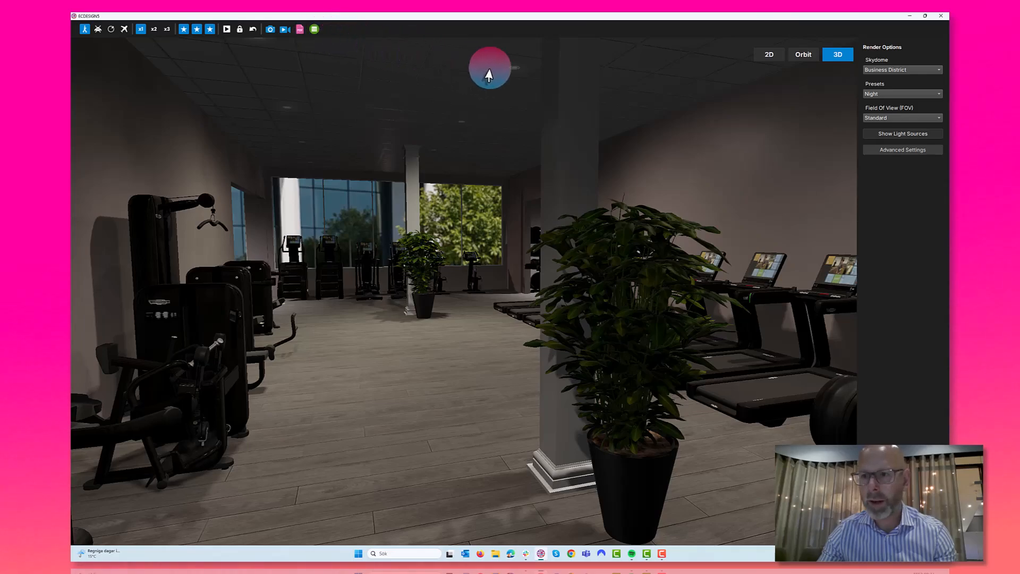
left_click(885, 151)
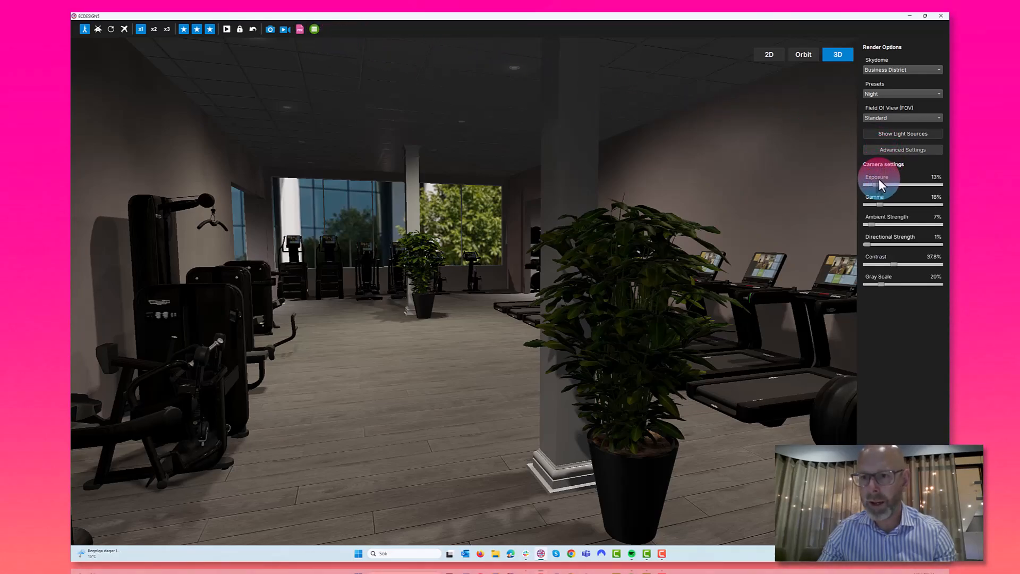
left_click_drag(878, 183, 881, 183)
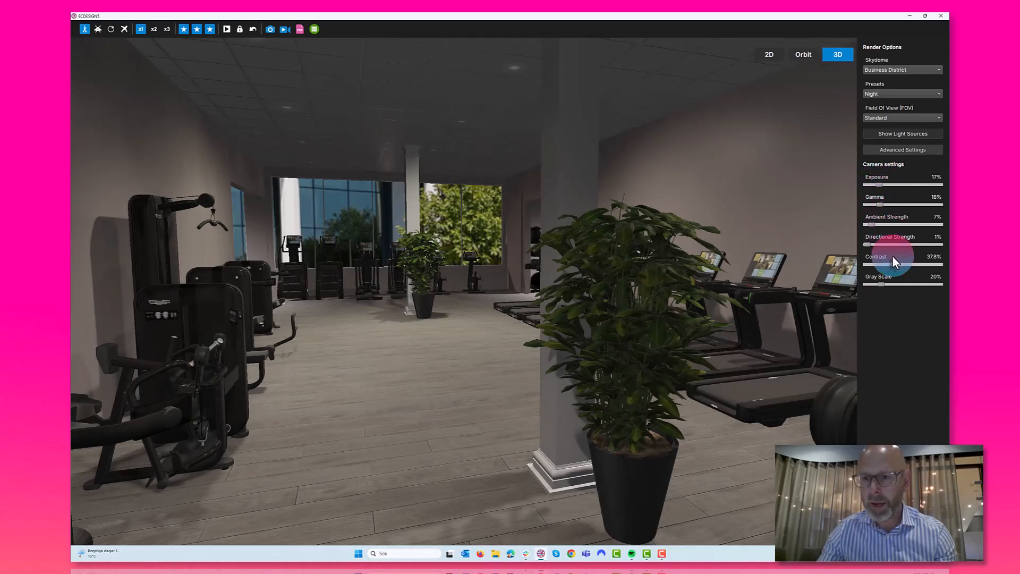
left_click_drag(895, 266, 897, 265)
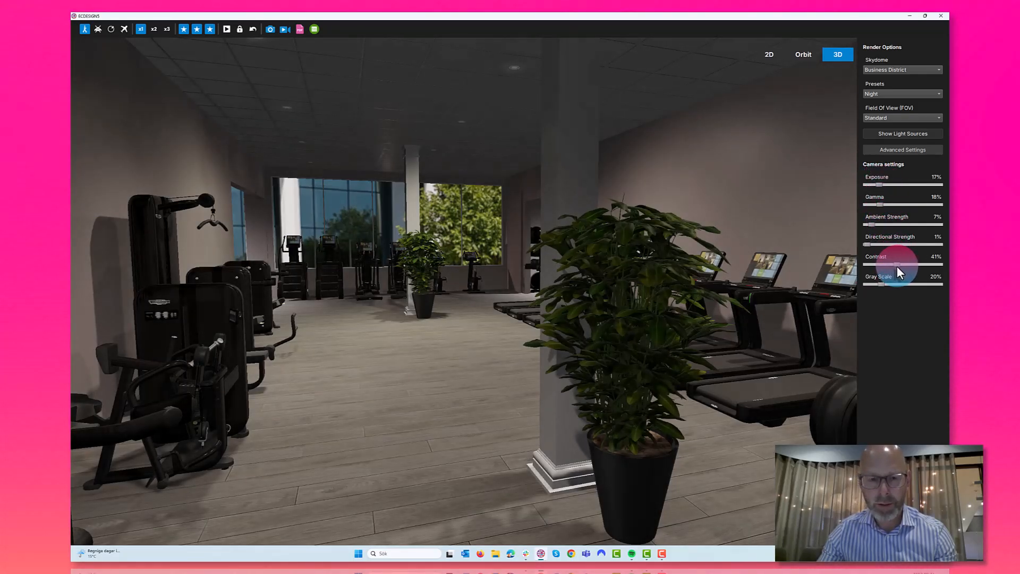
left_click(457, 282)
Examine the brightened back wall and window area in 3D and return to an Orbit overview of the main room's lights.
key("w")
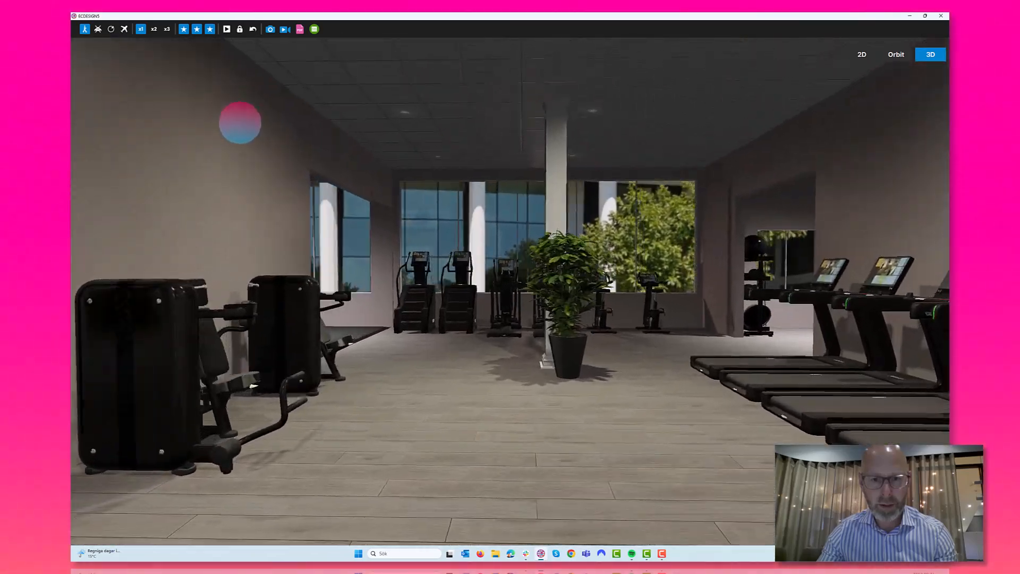
key("d")
left_click_drag(240, 123, 240, 122)
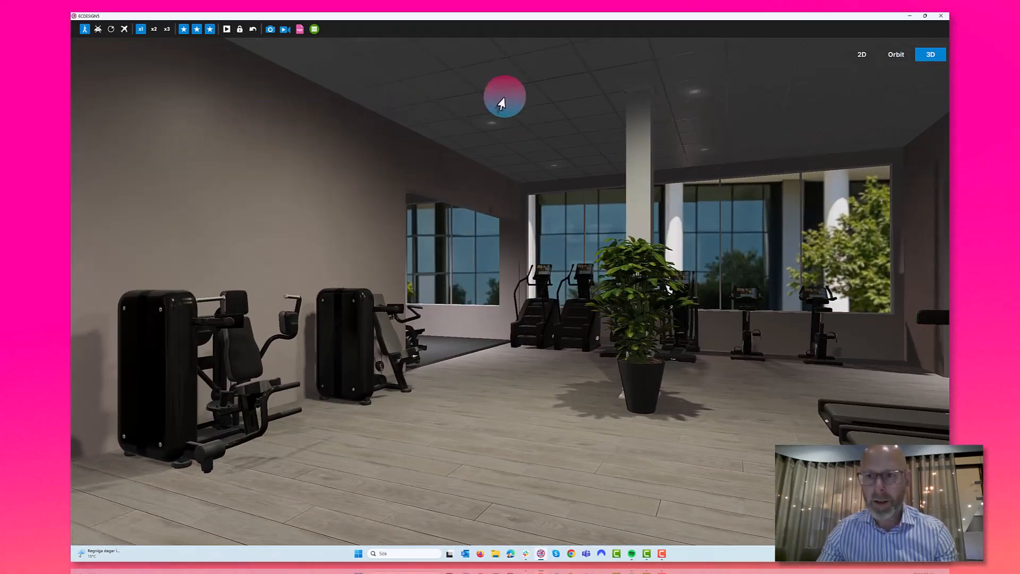
left_click(895, 55)
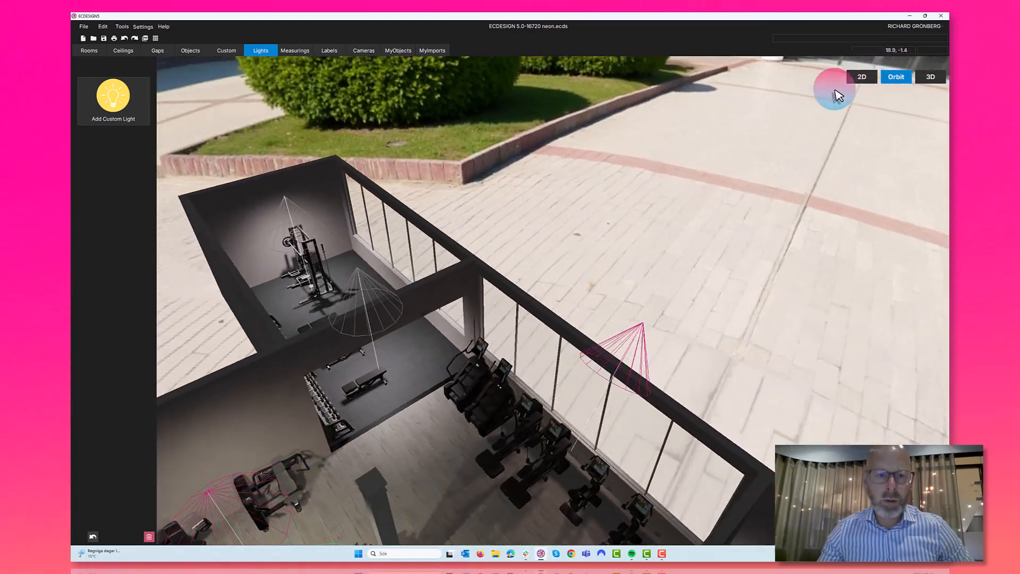
left_click_drag(838, 96, 626, 357)
scroll(625, 357, "up", 3)
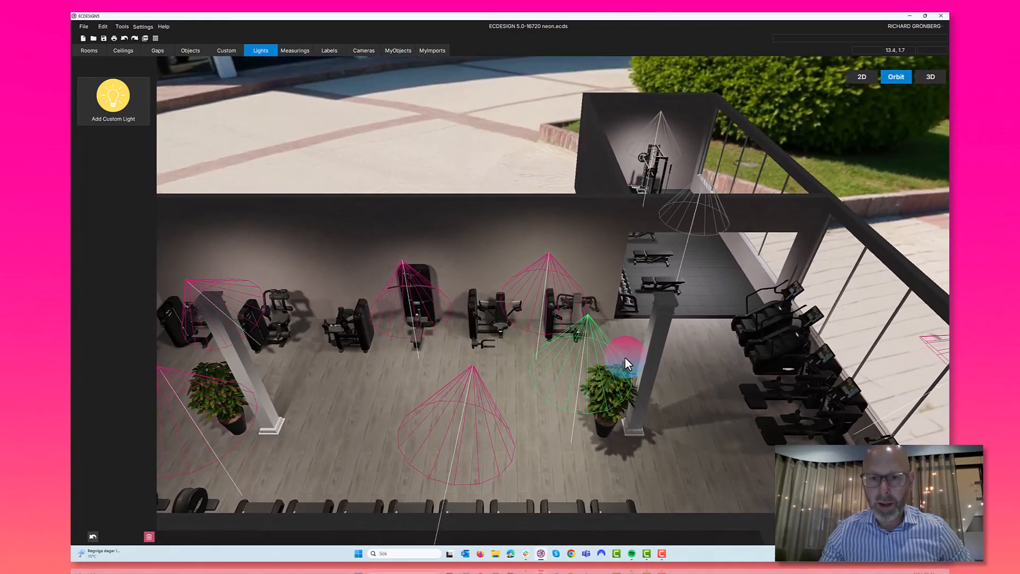